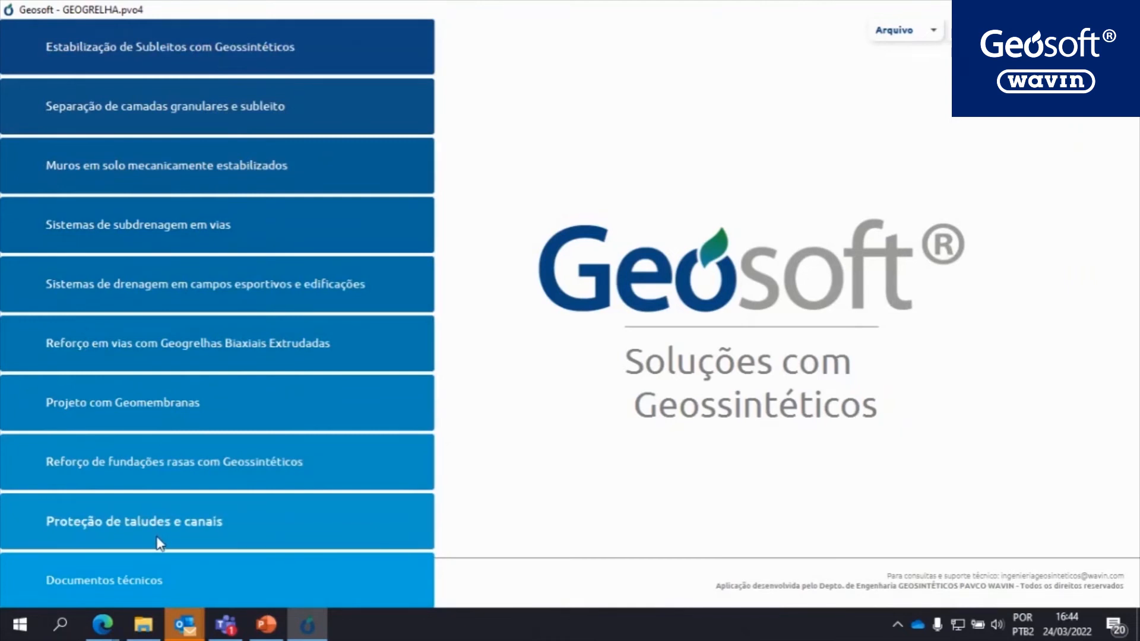
Look at the Documentos Técnicos section and return to the home screen.
click(159, 575)
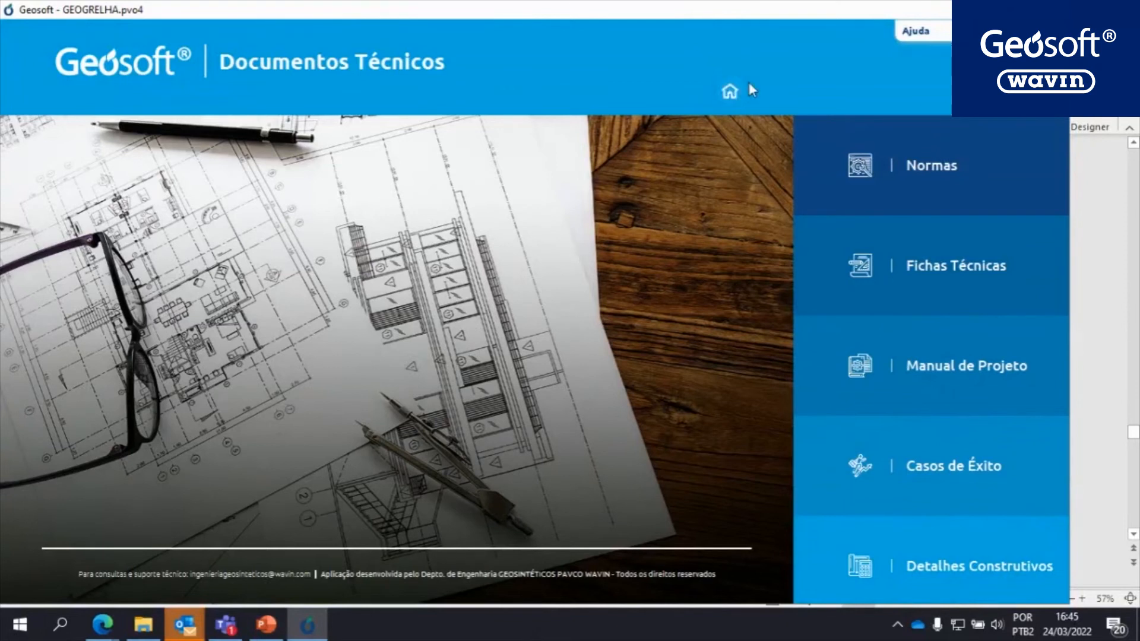
click(732, 92)
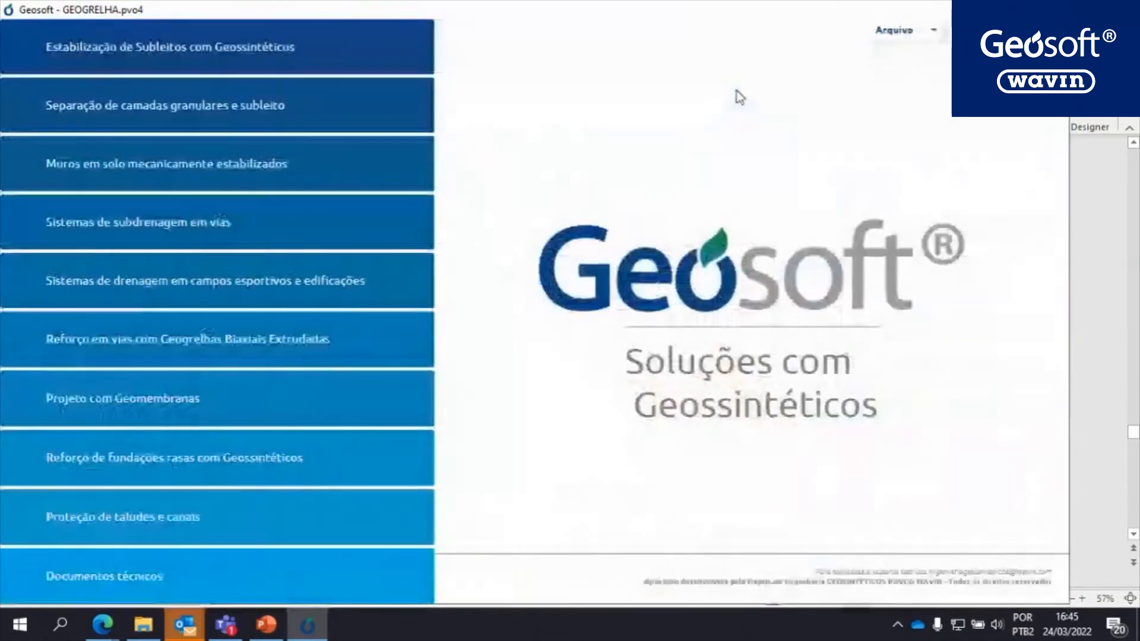
Create a new project file named GEOGRELHA TREINAMENTO in the module for road reinforcement with extruded biaxial geogrids.
click(233, 364)
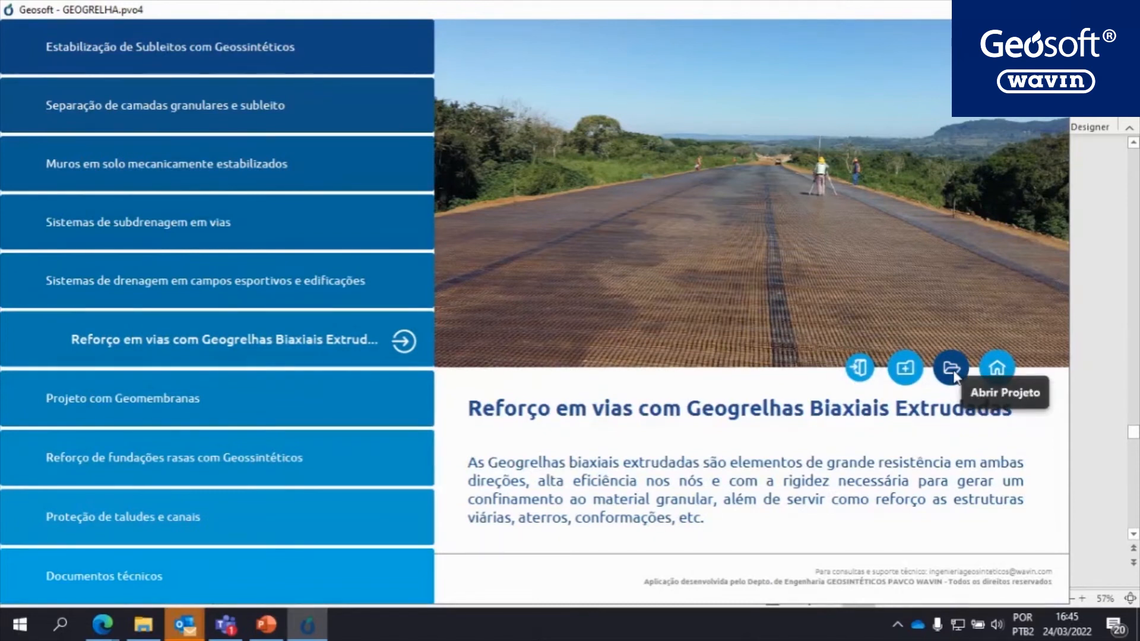
click(907, 369)
text(G)
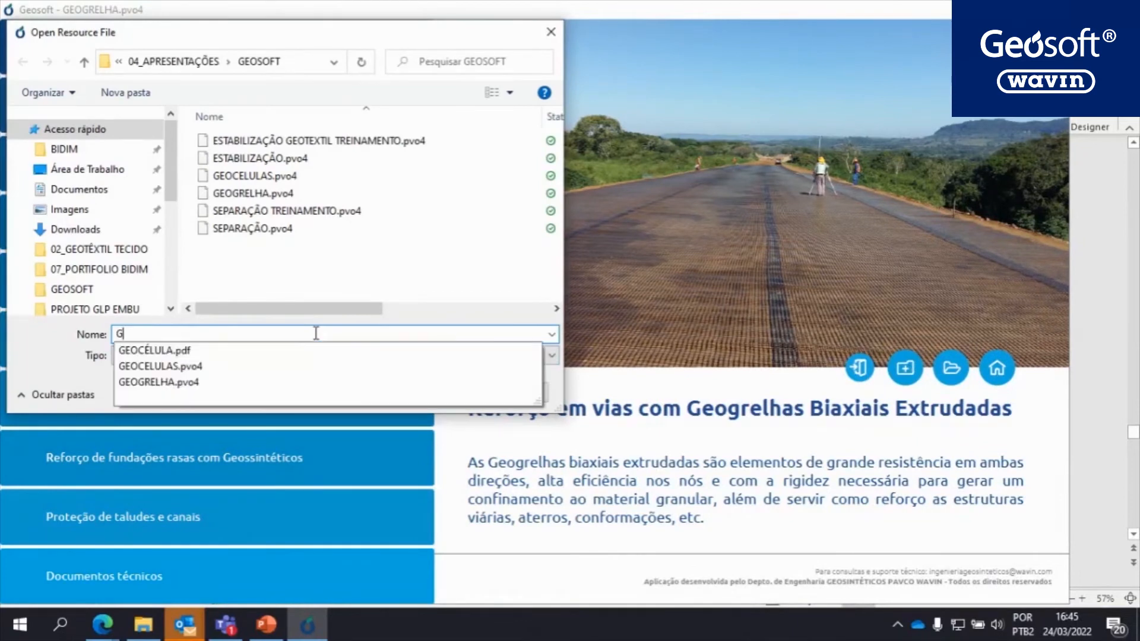
text(EOGRELHA TREINAMENTO)
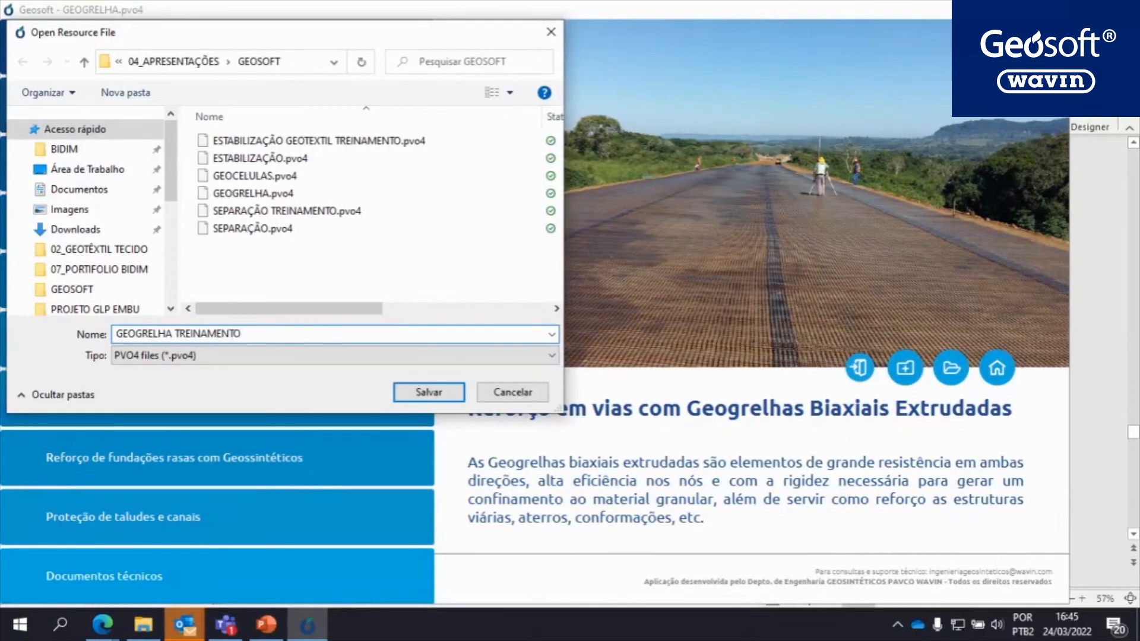
key(Return)
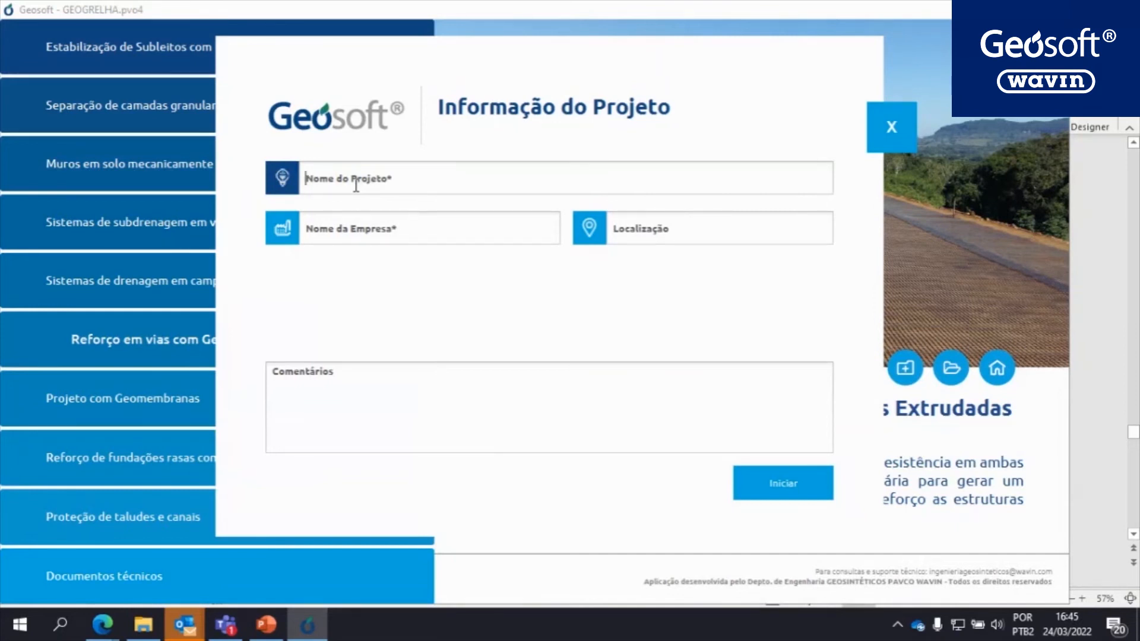
Enter project name VIA, company WAVIN and location BRASIL, and start the design without data from a previous pavement project.
text(VIA)
click(367, 229)
text(WAVIN)
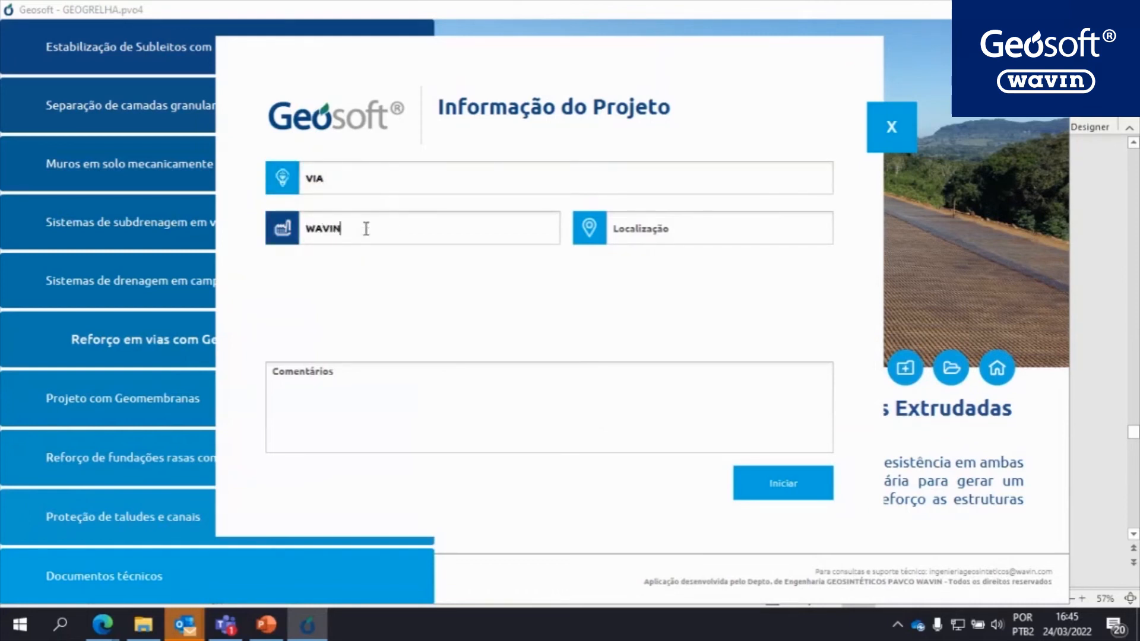
click(657, 229)
text(BRASIL)
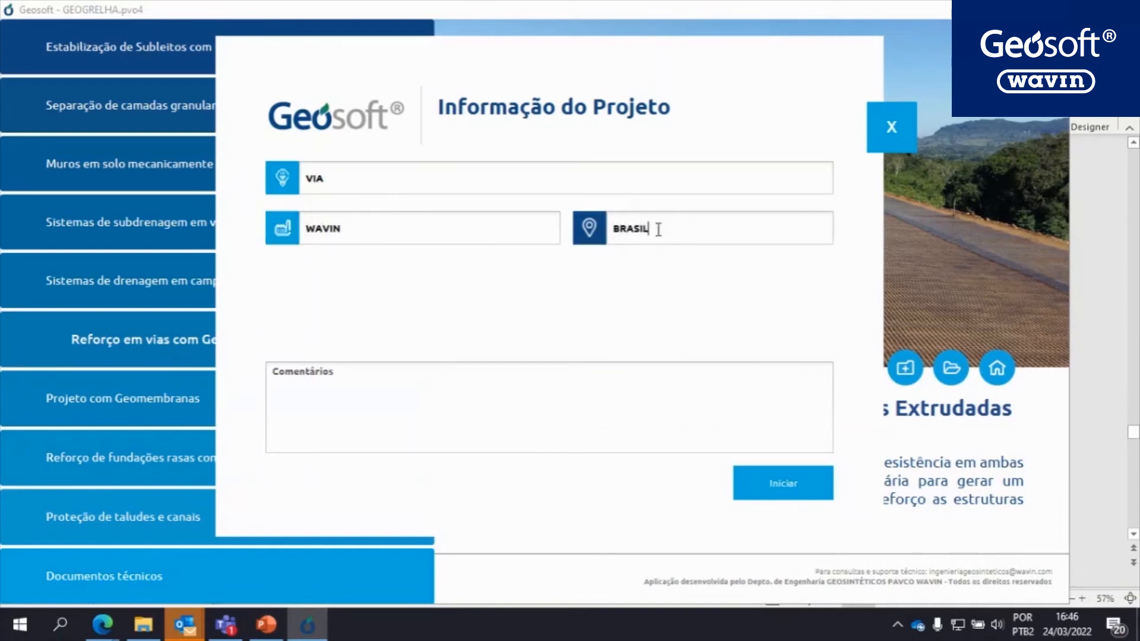
click(811, 470)
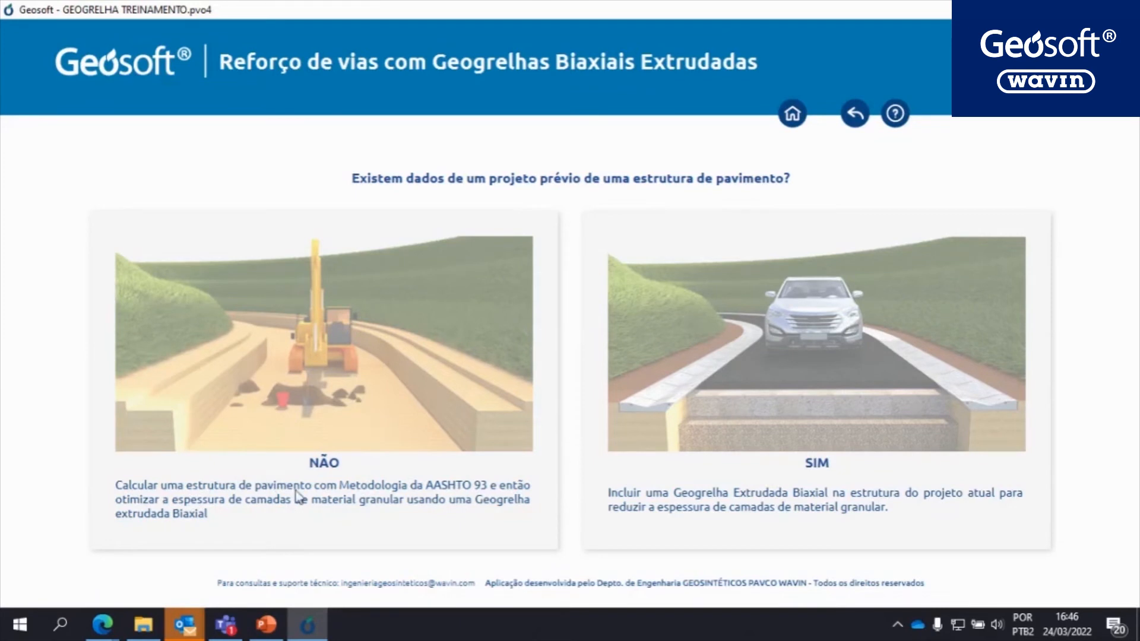
click(306, 409)
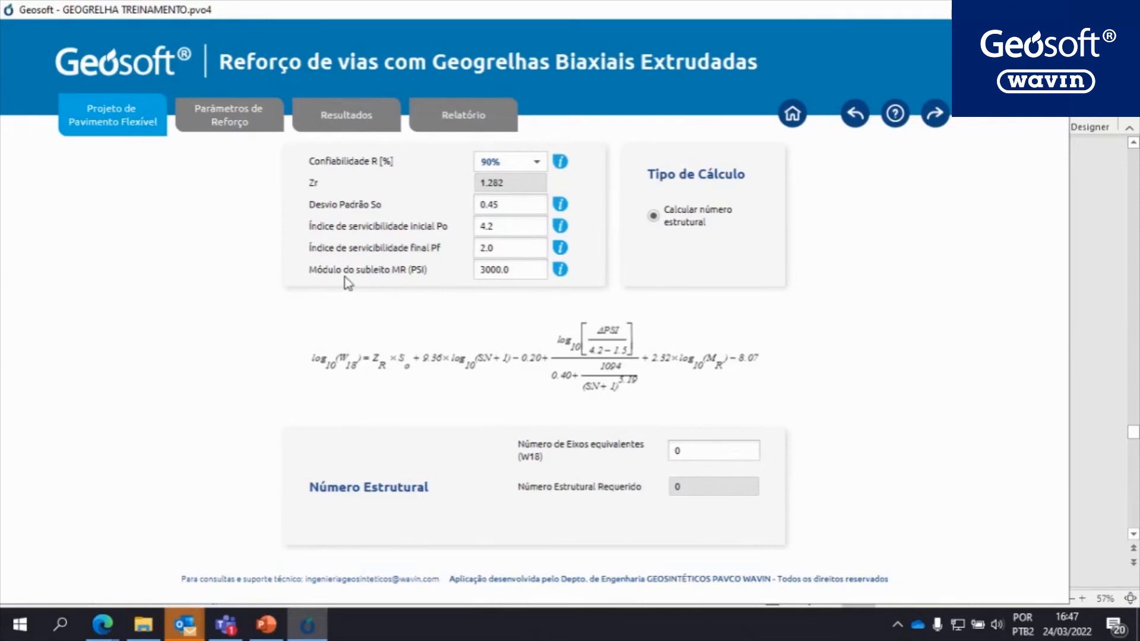
Read through the AASHTO calculation methodology help, including the geogrid reinforcement equation and the LCR versus CBR chart, and close it.
click(899, 118)
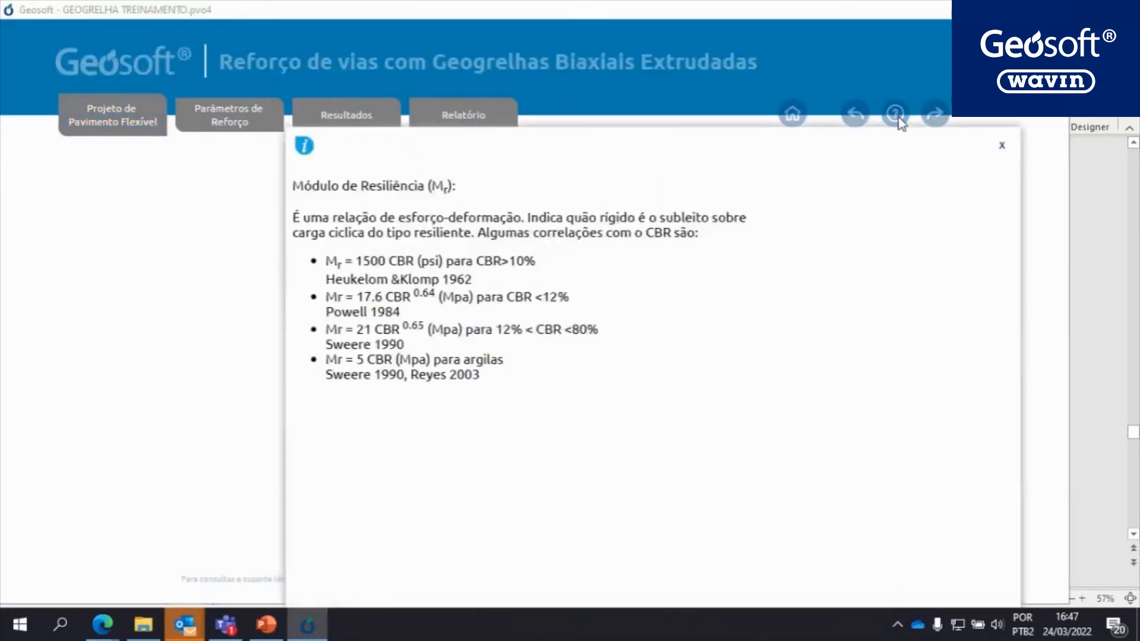
scroll(484, 311, down, 1)
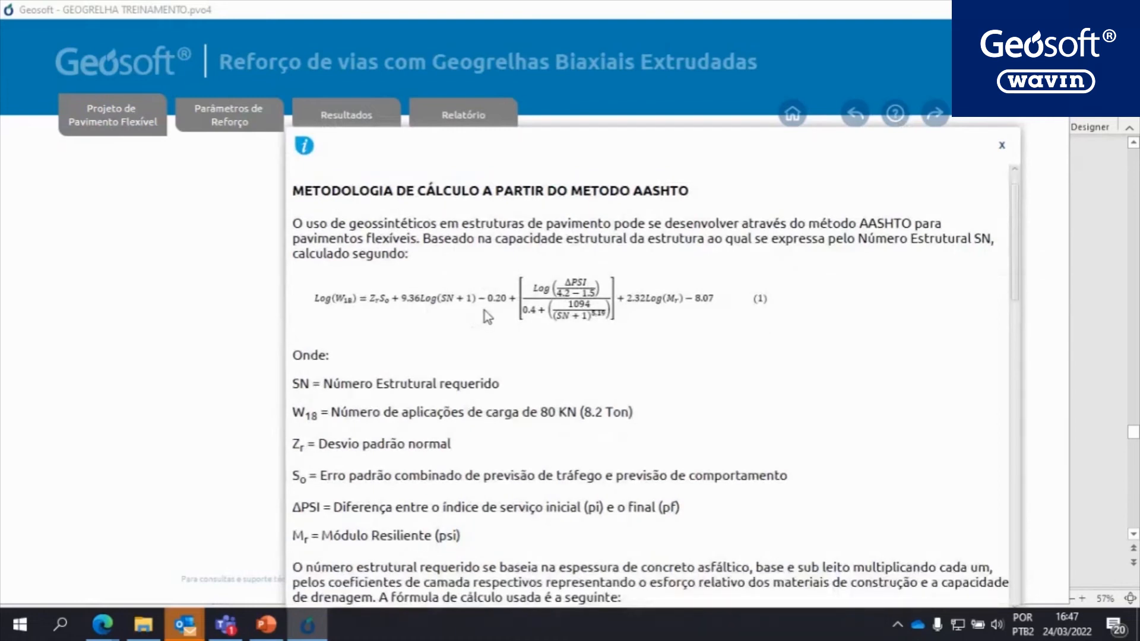
scroll(484, 311, up, 1)
scroll(484, 311, down, 3)
scroll(485, 311, down, 8)
scroll(482, 306, down, 5)
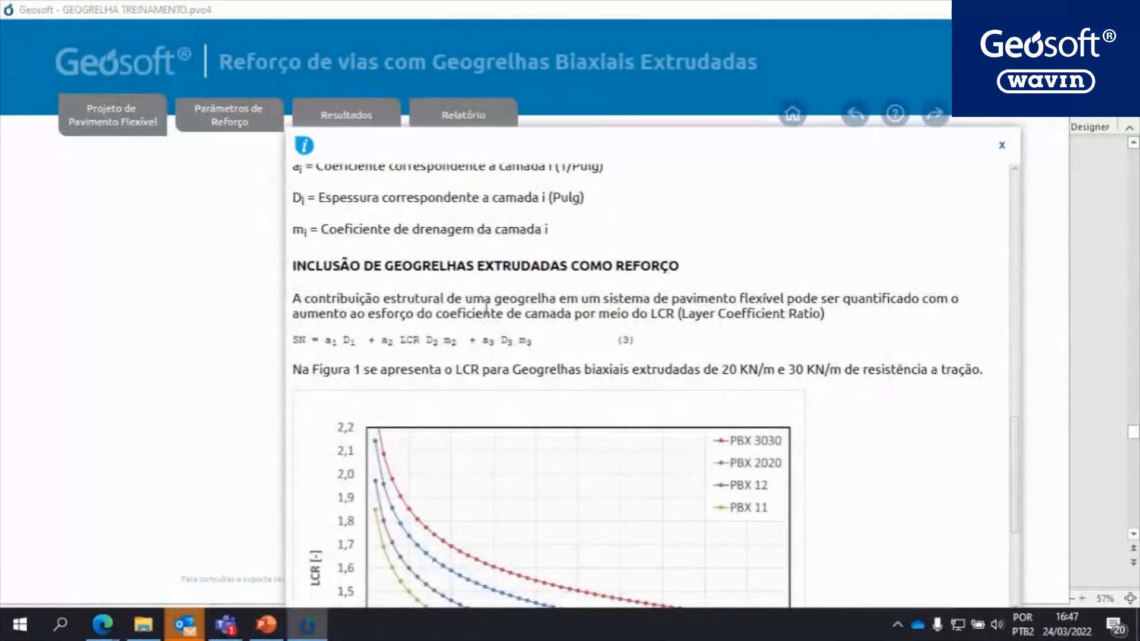
scroll(486, 311, up, 6)
scroll(487, 313, down, 6)
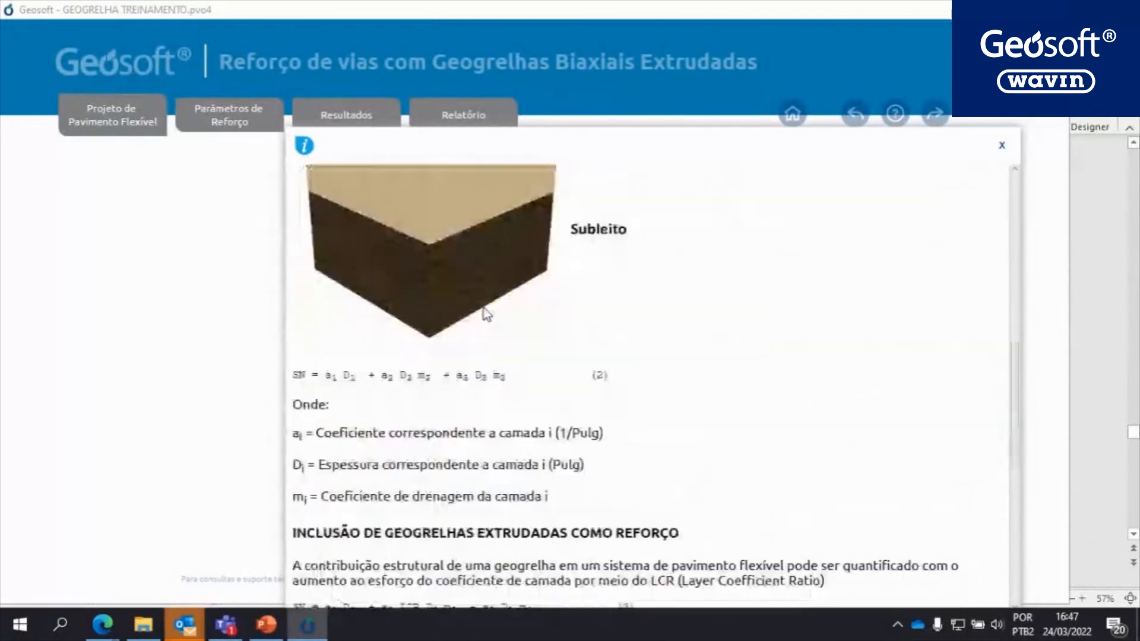
scroll(484, 307, down, 5)
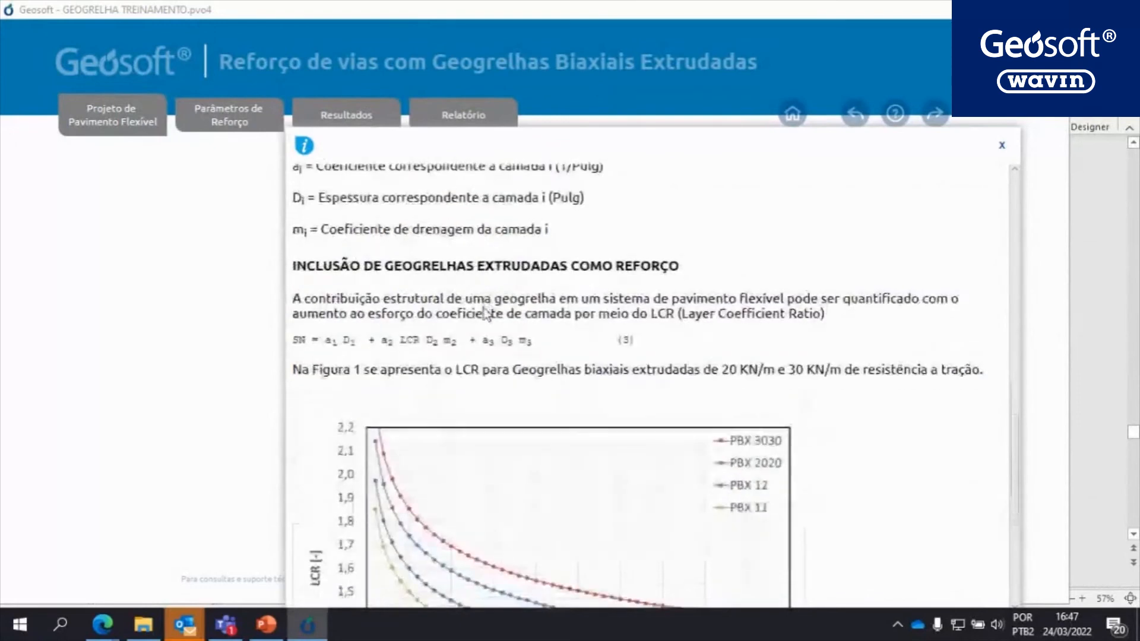
scroll(484, 308, down, 1)
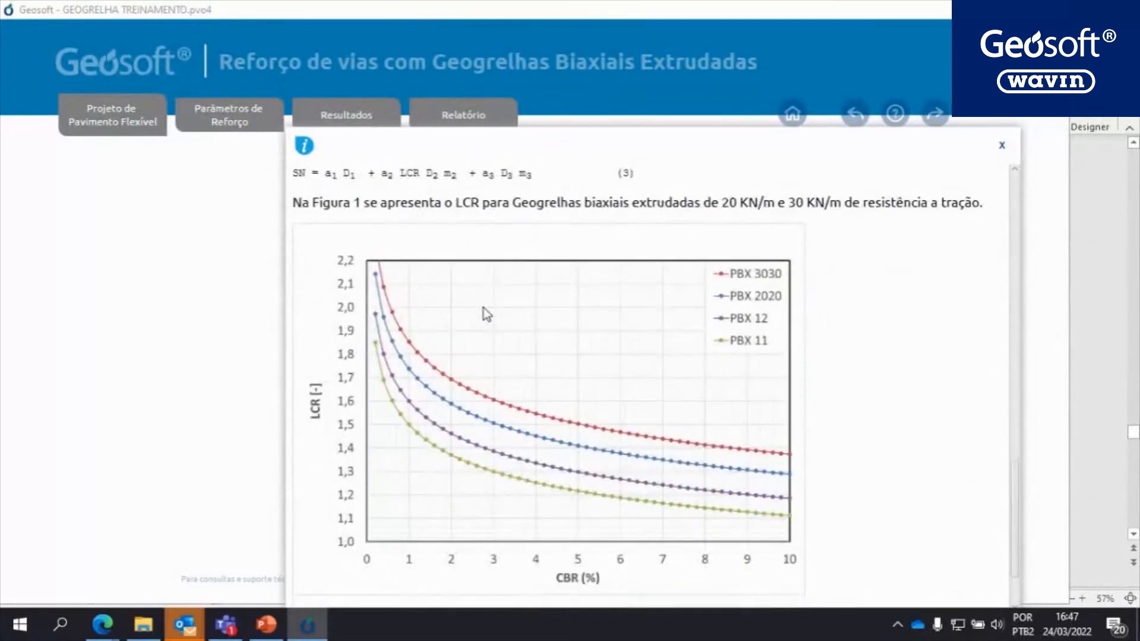
scroll(419, 494, down, 1)
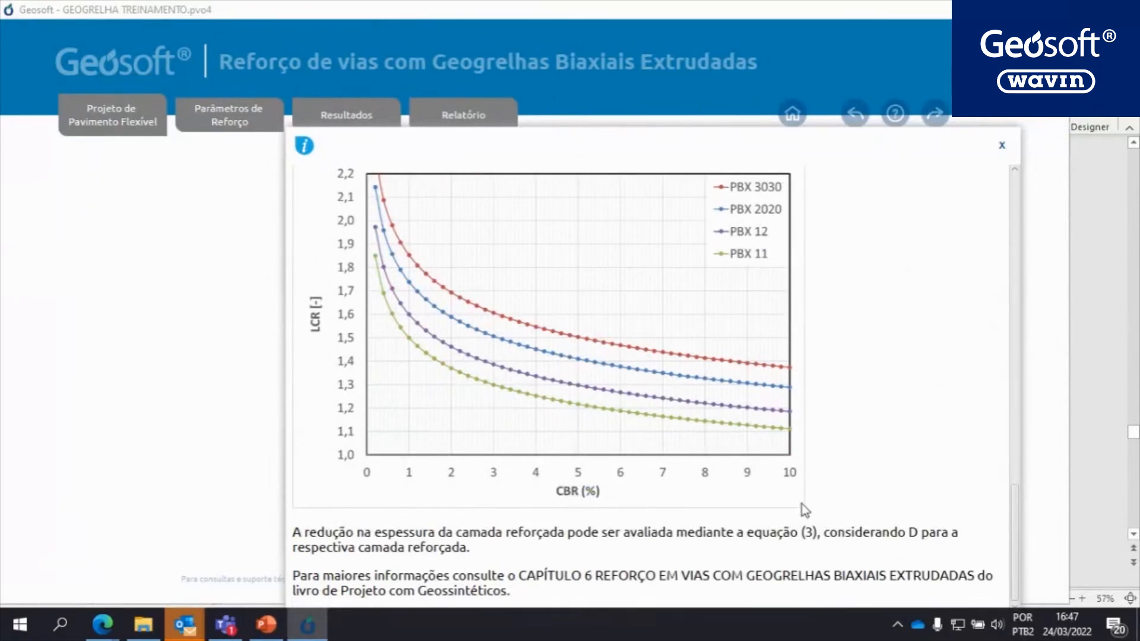
click(1003, 144)
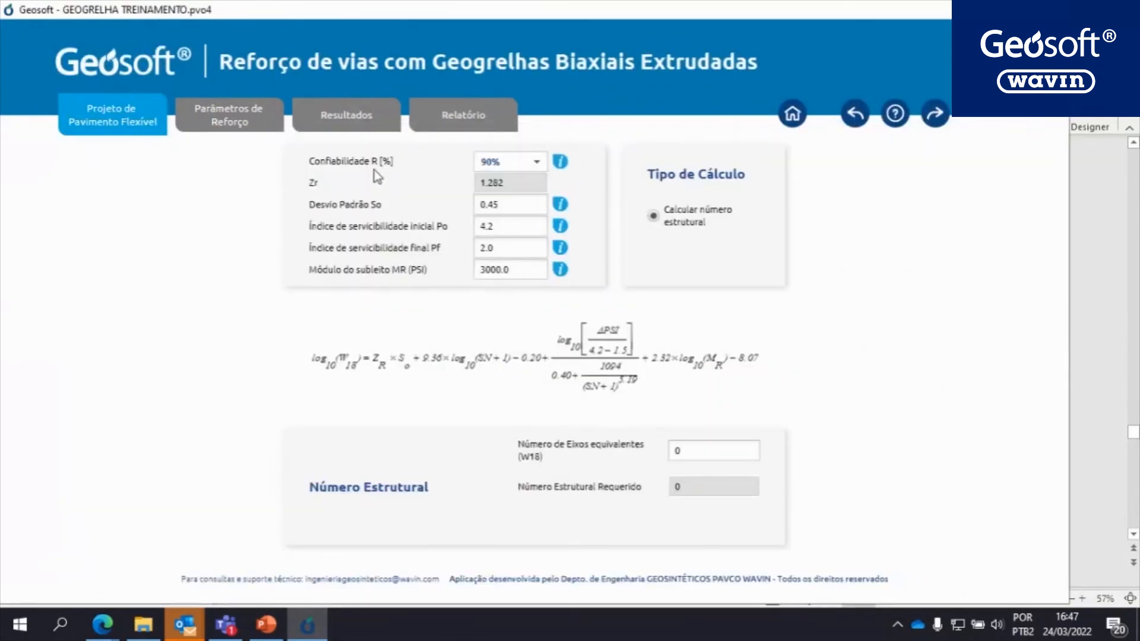
Review the reliability guidance by road type and the available Confiabilidade R options, keeping 90% selected.
click(560, 162)
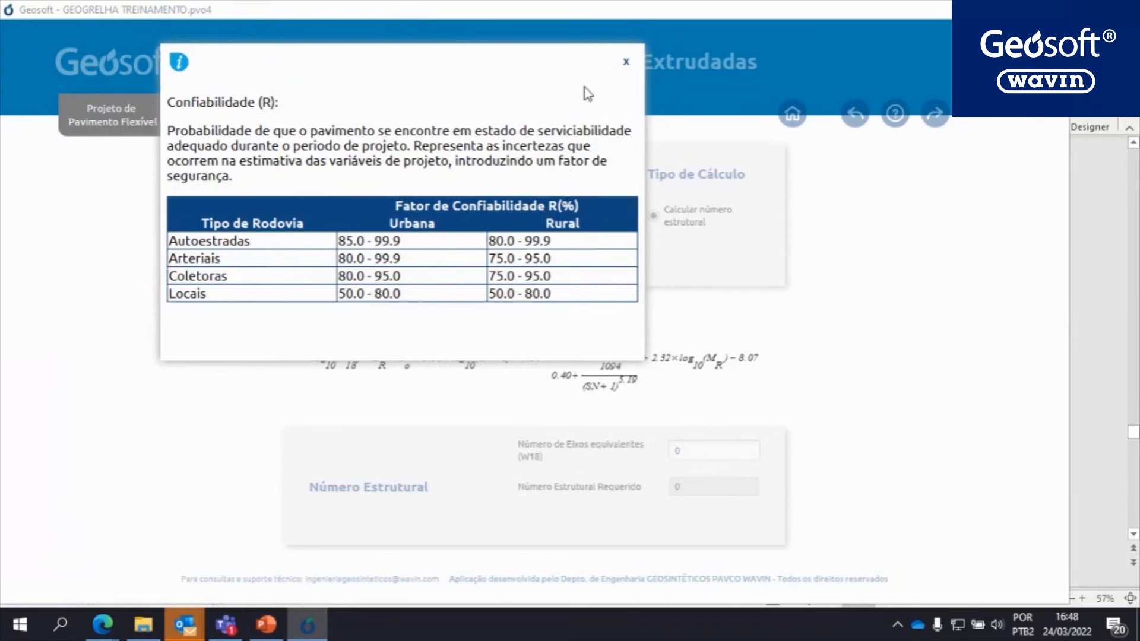
click(626, 62)
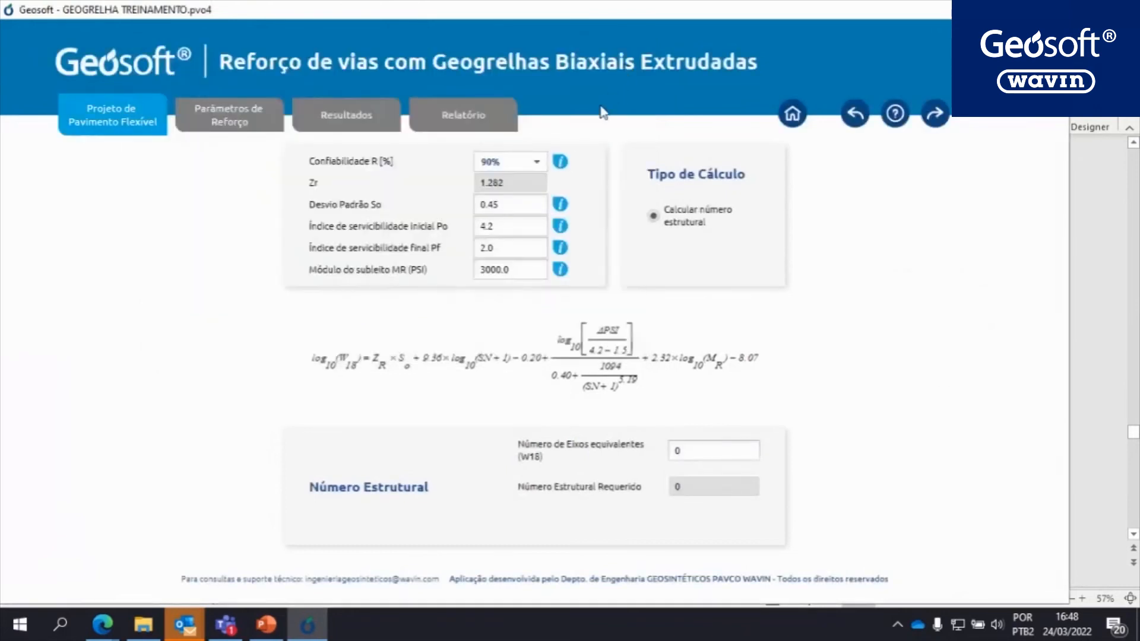
click(560, 162)
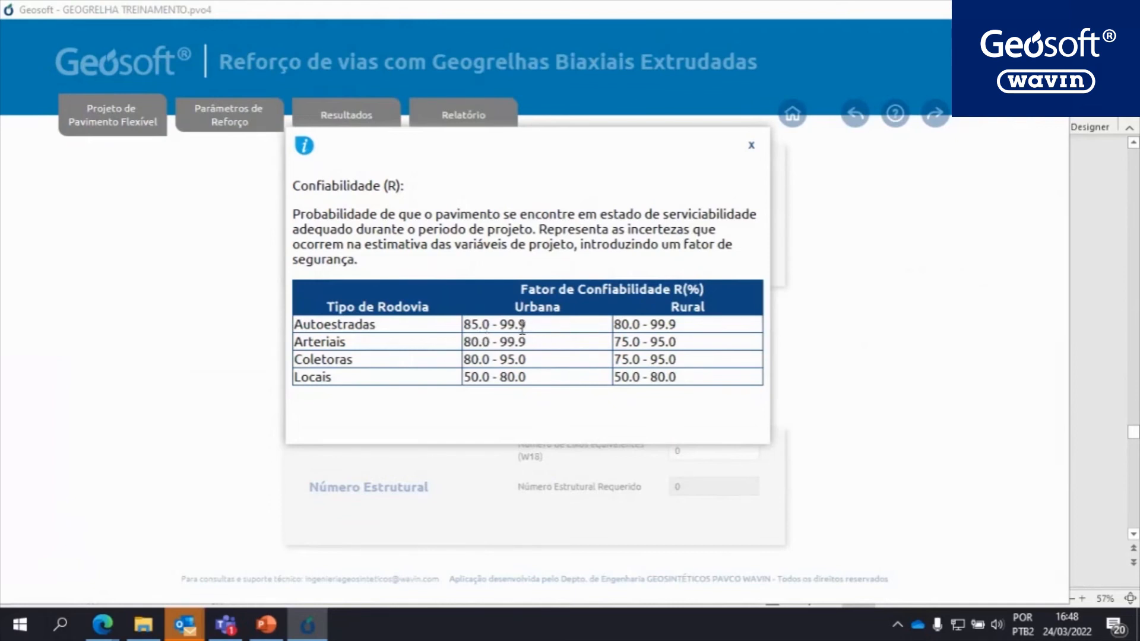
click(751, 145)
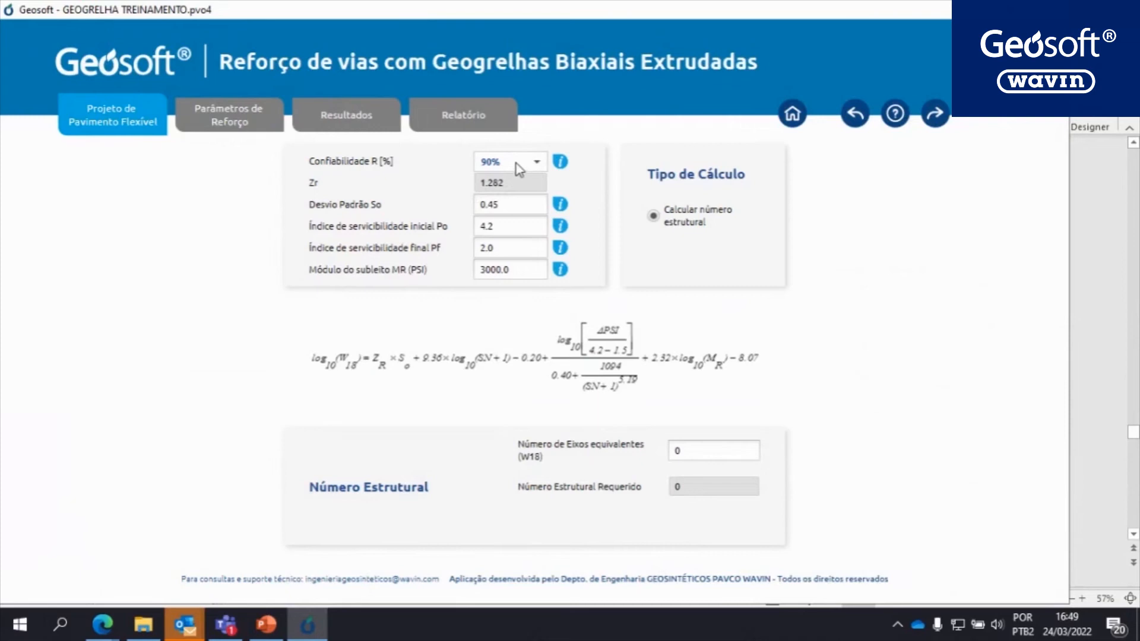
click(538, 164)
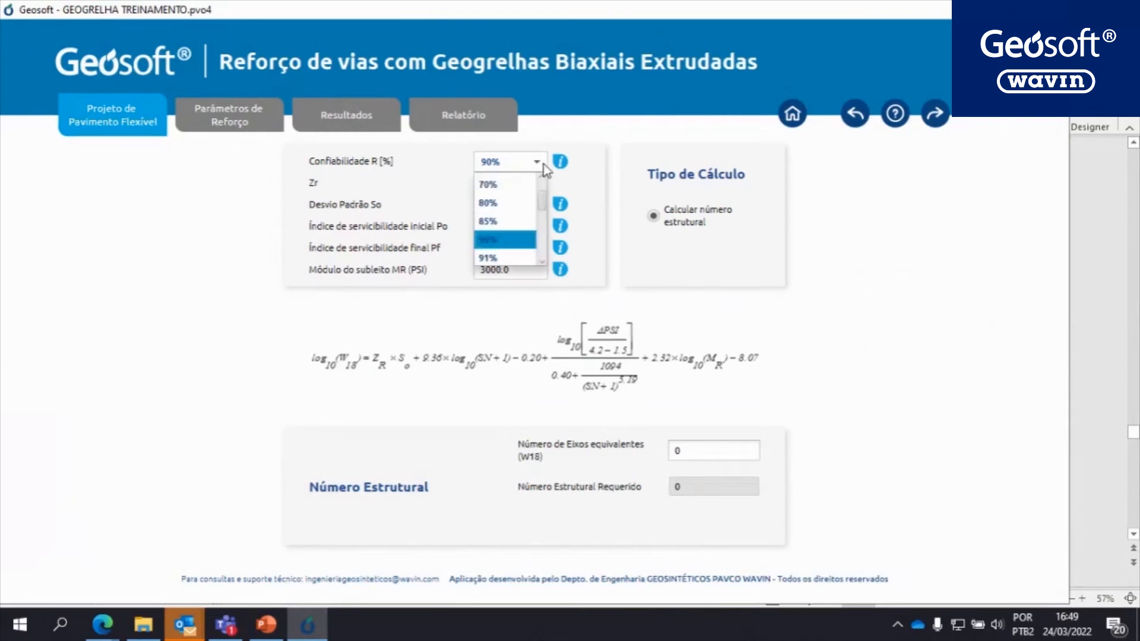
mouse_move(541, 197)
mouse_down()
mouse_move(540, 234)
mouse_move(536, 208)
mouse_up()
click(514, 185)
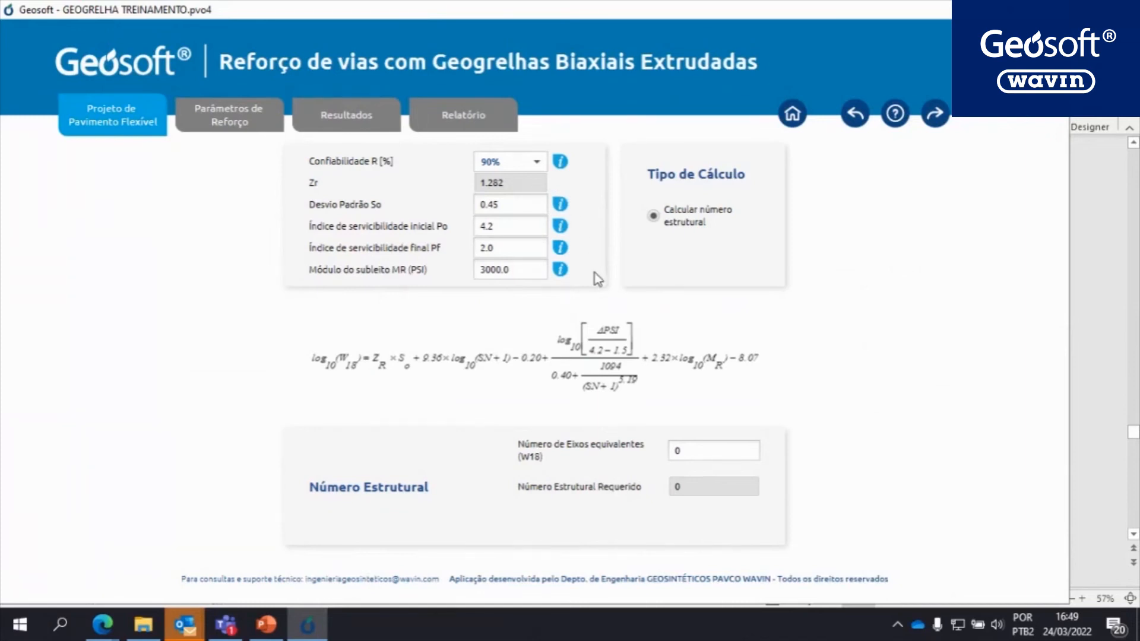
Read the guidance notes on the standard deviation So, the serviceability indices and the subgrade resilient modulus.
click(561, 206)
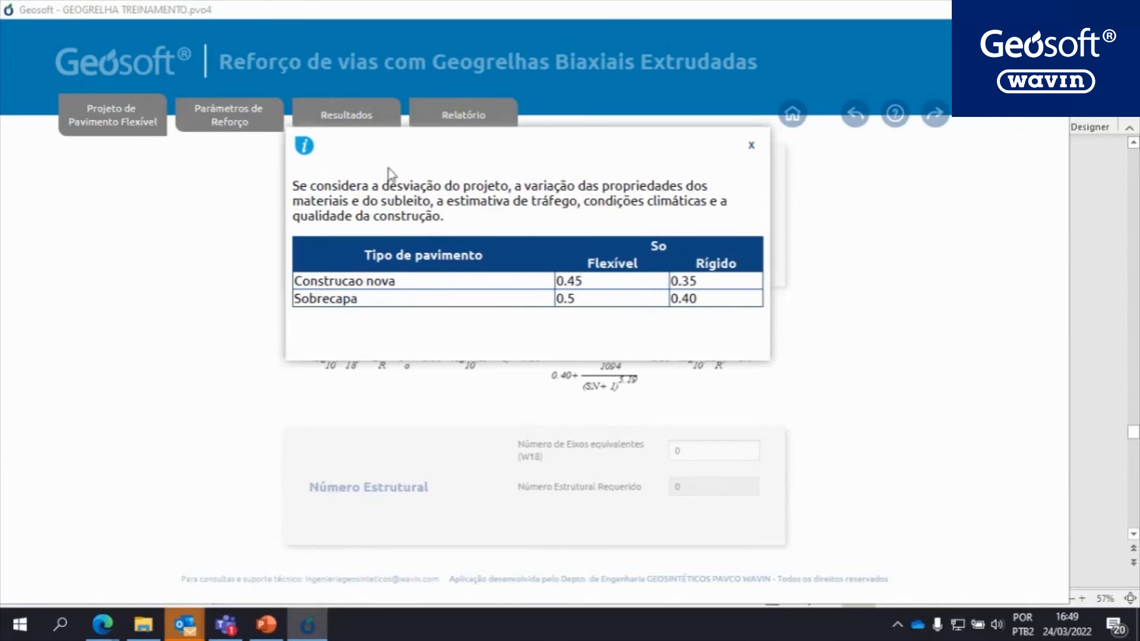
click(751, 145)
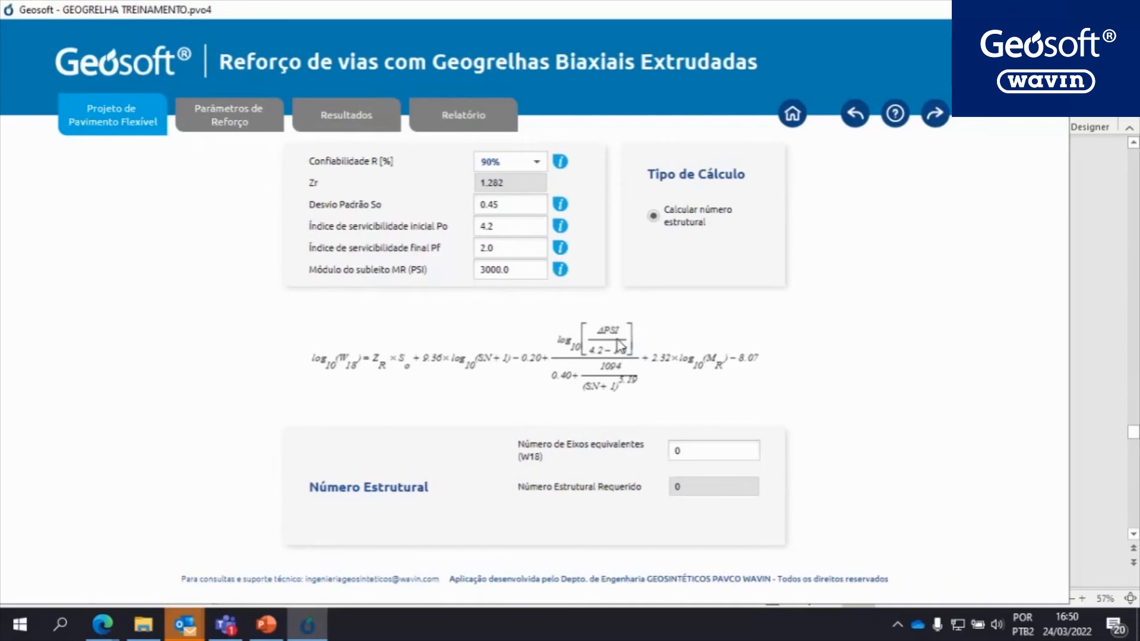
click(560, 227)
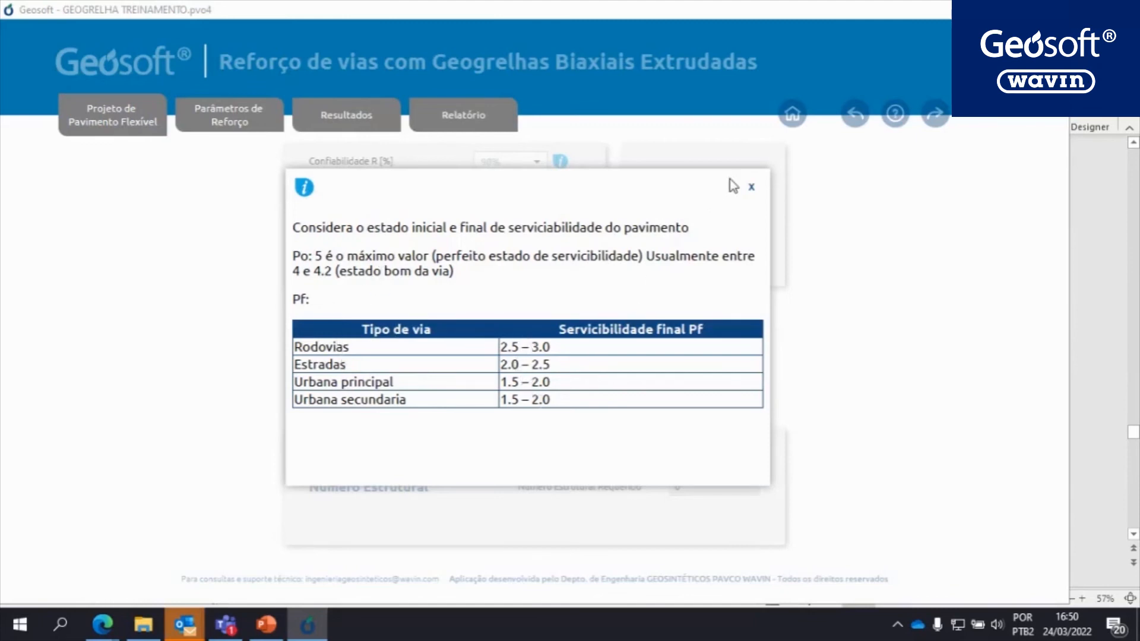
click(751, 189)
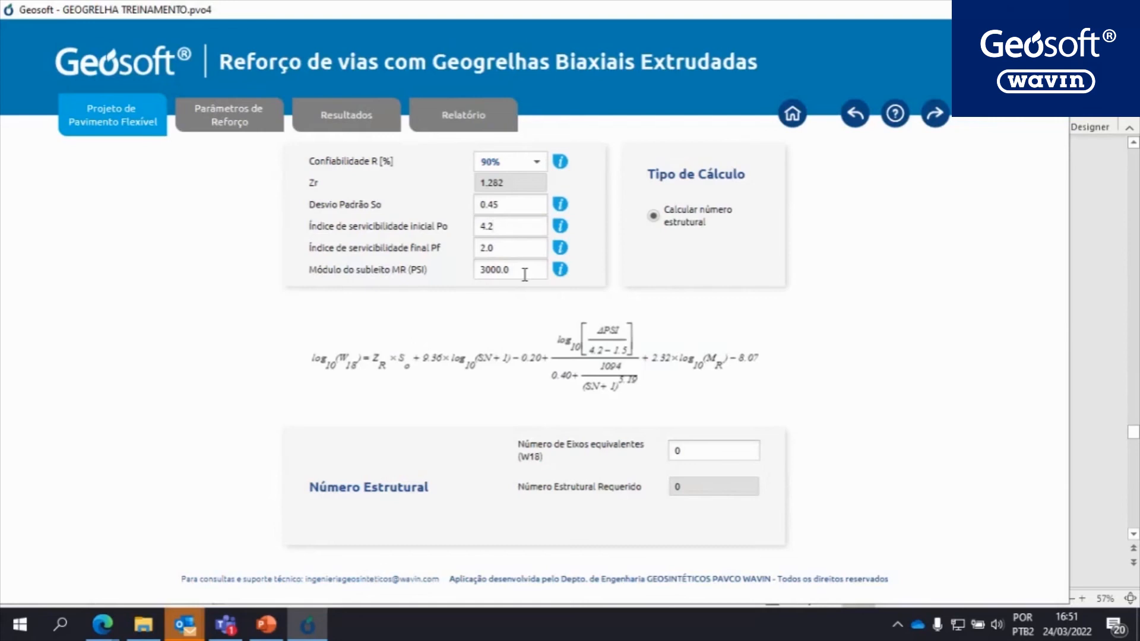
click(559, 272)
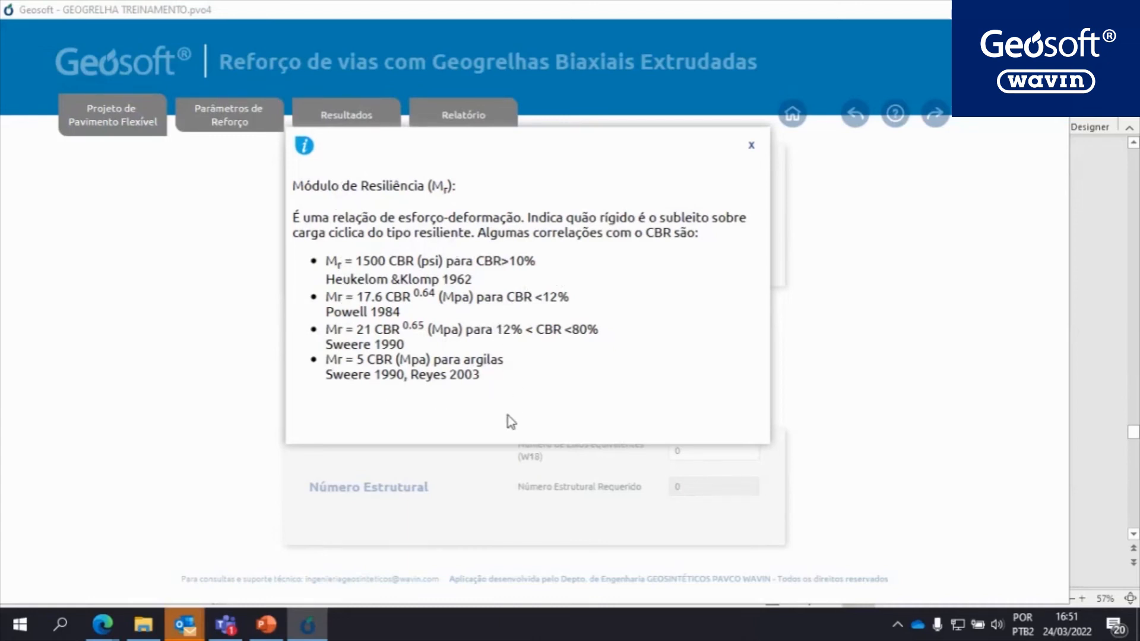
click(754, 146)
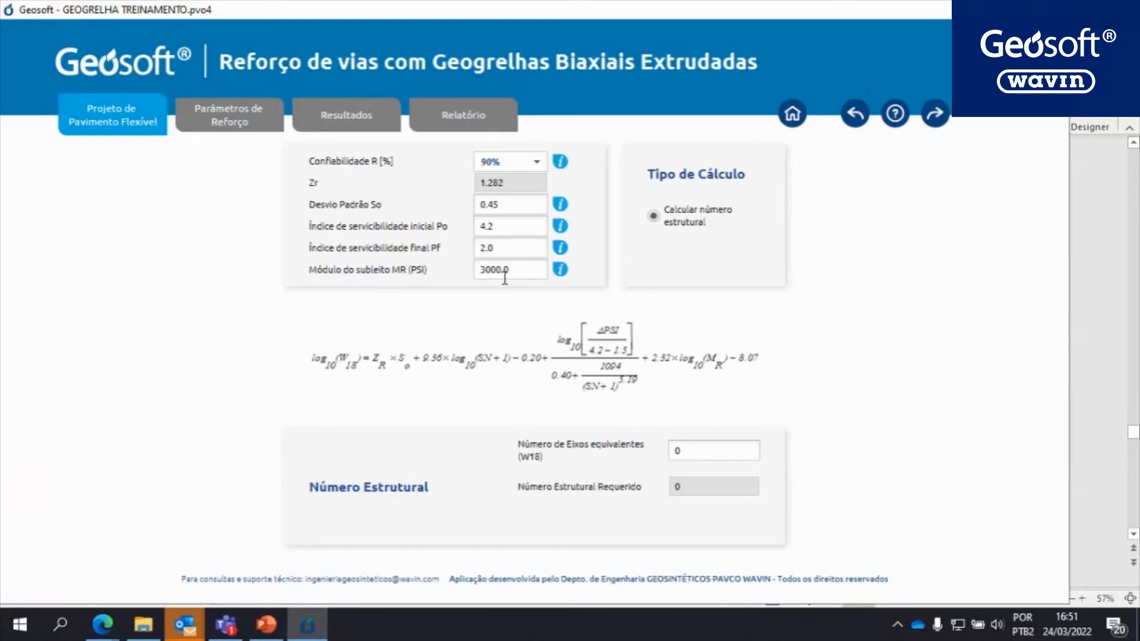
Set the number of equivalent axles (W18) to 10000000 and advance to the reinforcement parameters.
click(680, 453)
text(10000000)
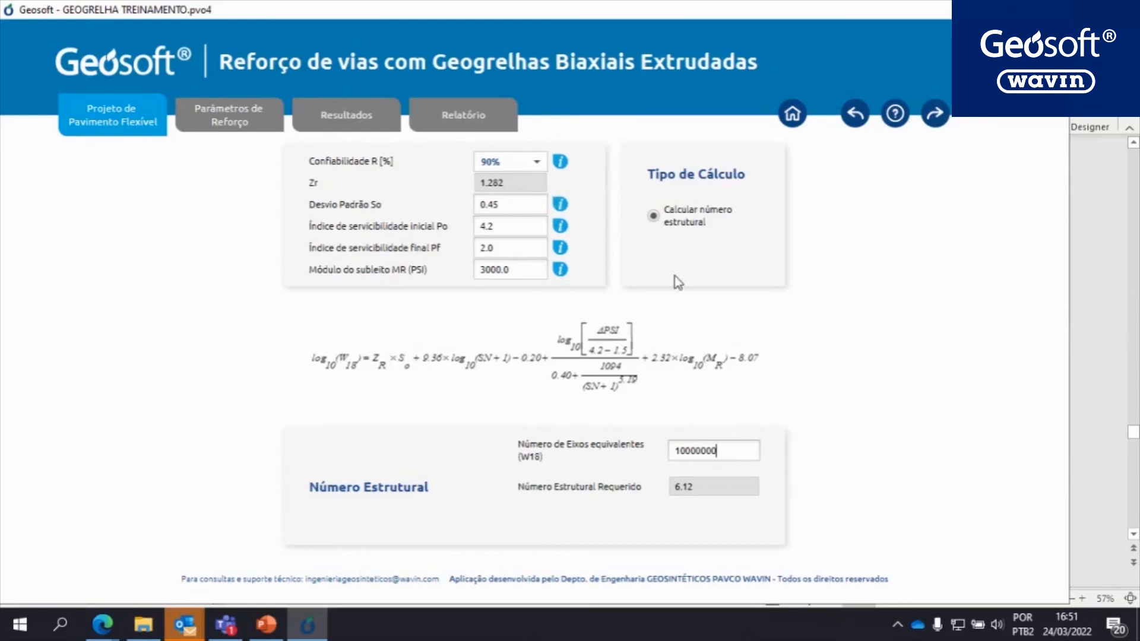
click(937, 114)
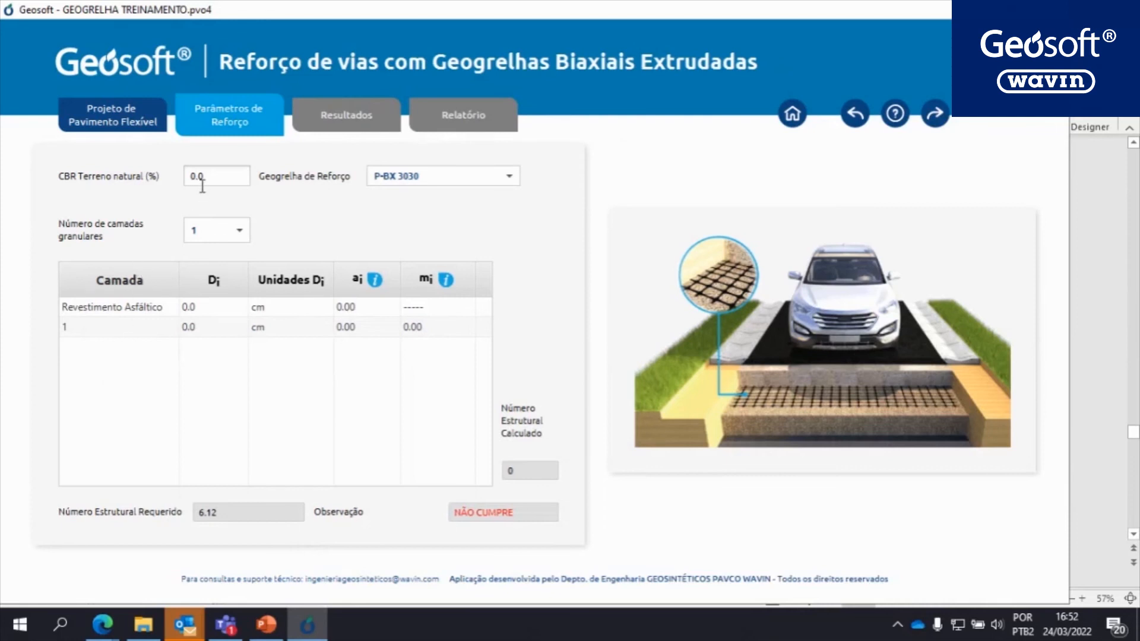
Set the natural ground CBR to 7.3% and the number of granular layers to 2, and select layer 1 in the table.
drag(222, 175, 179, 170)
text(7.3)
click(225, 230)
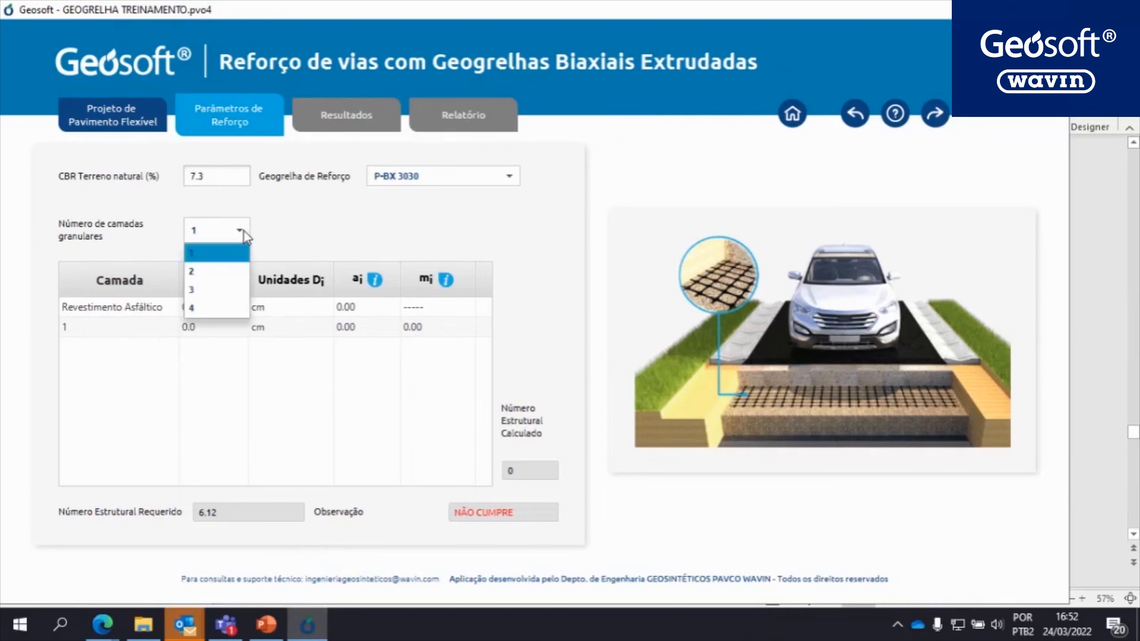
click(215, 273)
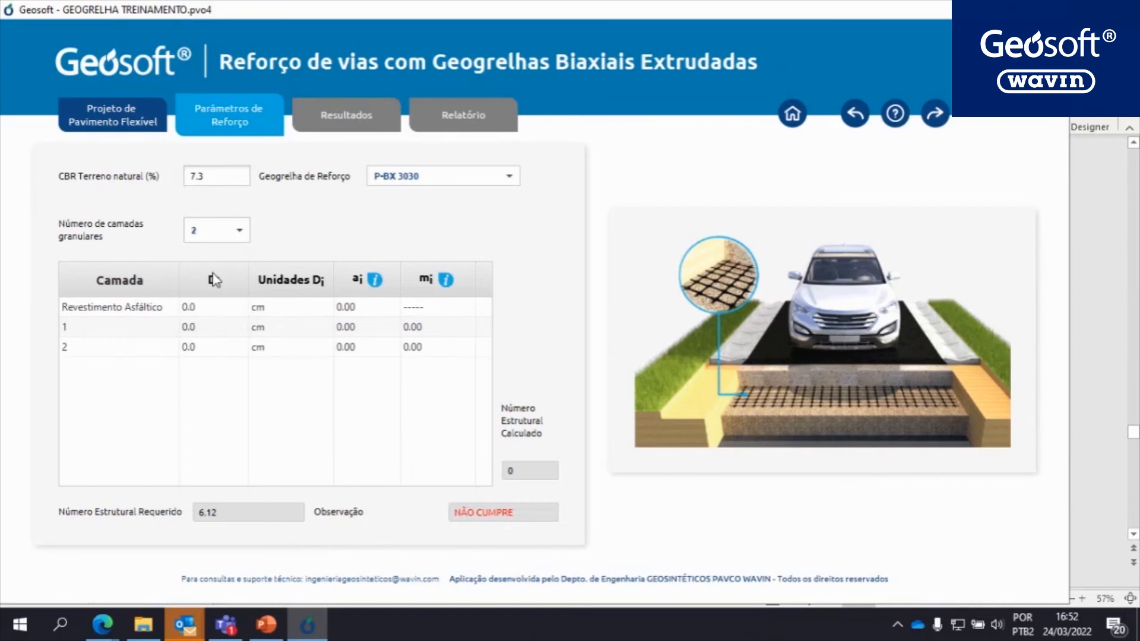
click(81, 332)
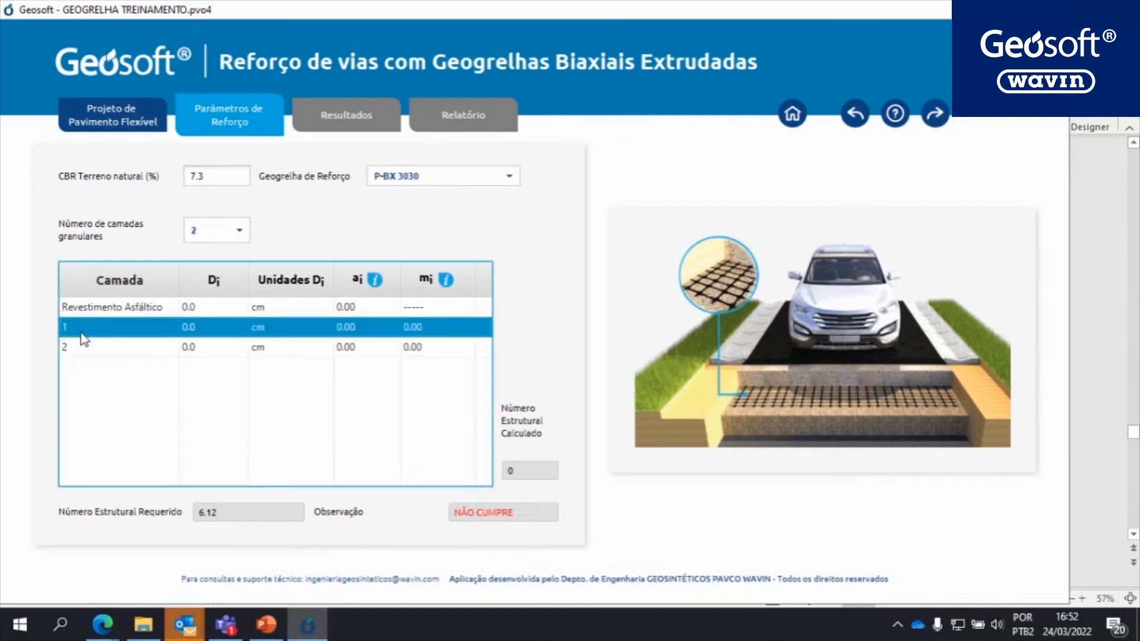
Rename granular layer 1 to BASE and layer 2 to SUB-BASE in the layer table.
click(82, 332)
click(82, 332)
drag(77, 333, 61, 331)
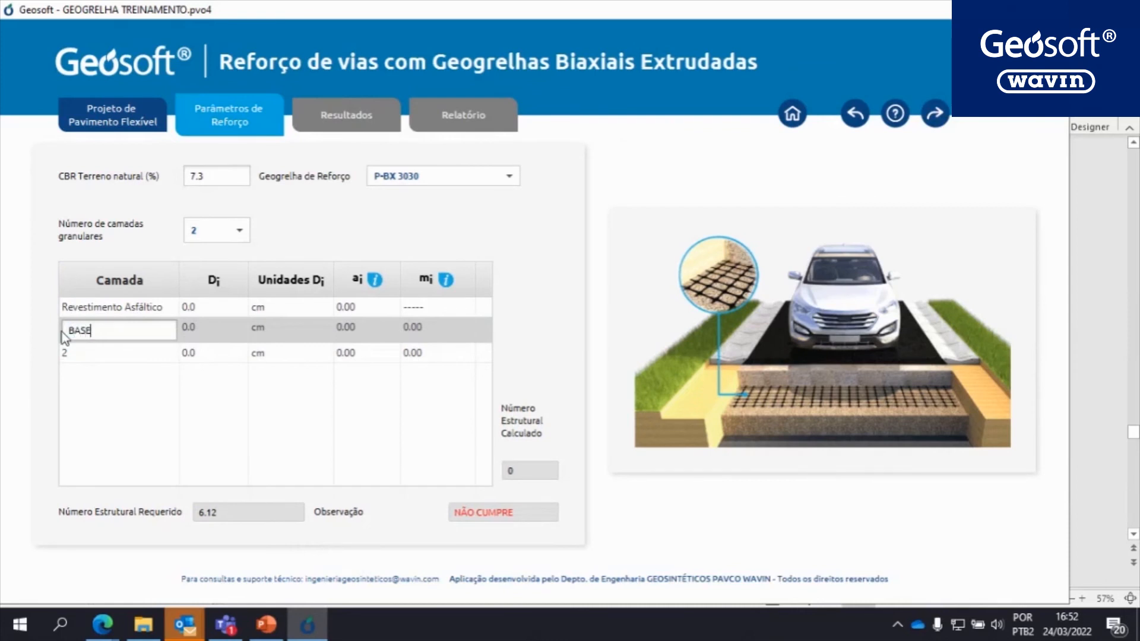
key(Return)
text(SUB-BASE)
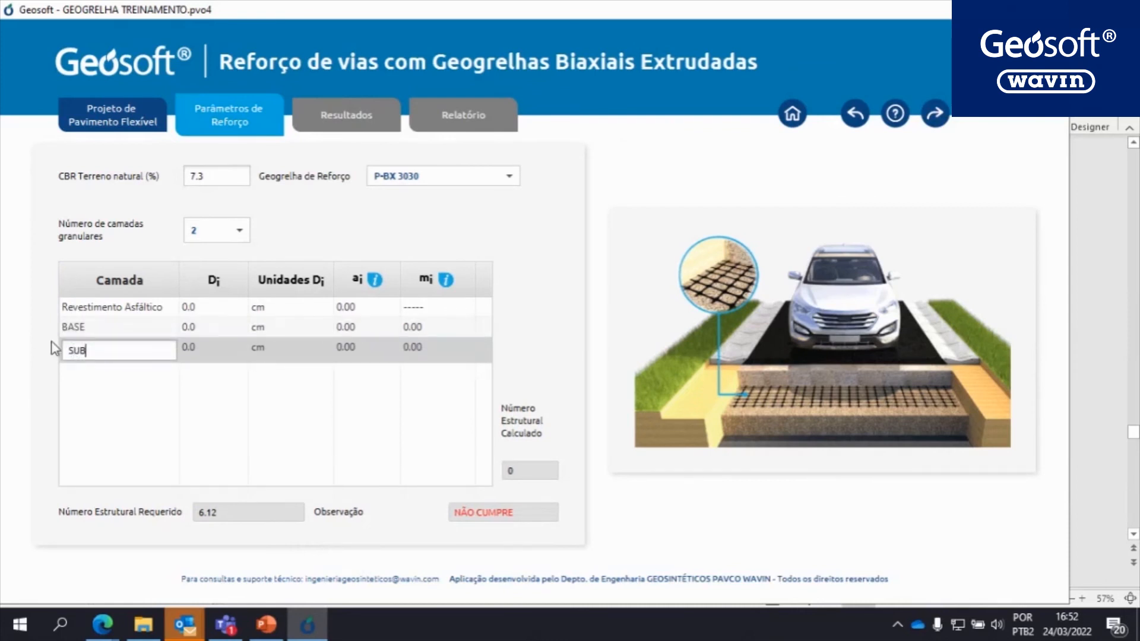
Set the layer thicknesses Di to 15 cm for the asphalt surfacing, 30 cm for the BASE and 50 cm for the SUB-BASE.
click(220, 312)
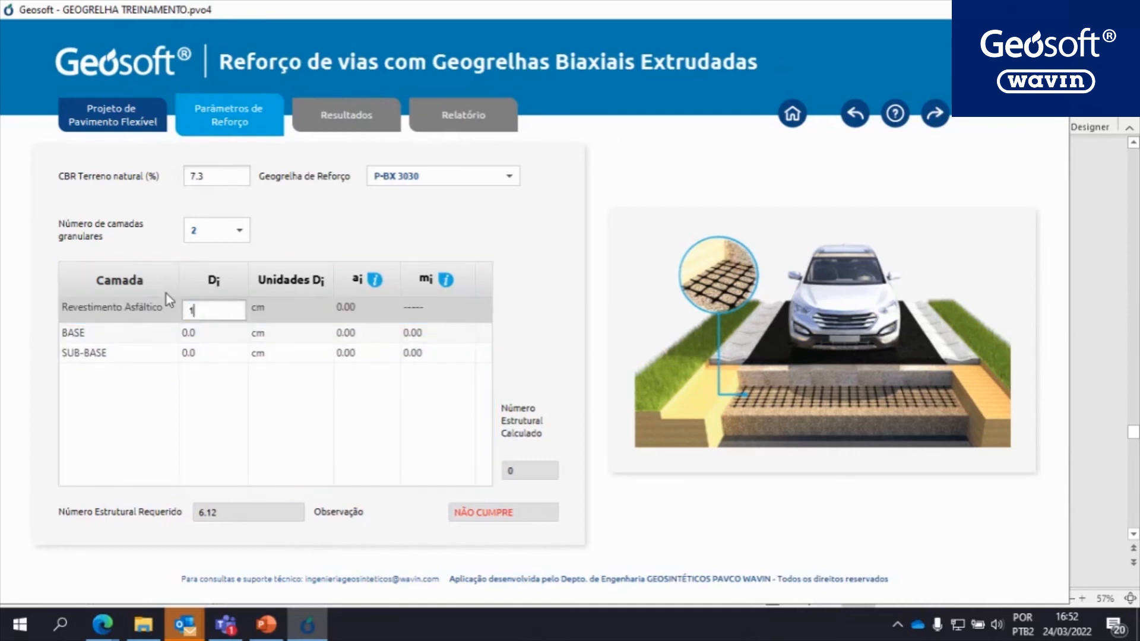
key(Return)
double_click(214, 330)
click(213, 330)
drag(213, 329, 169, 334)
text(30)
key(Return)
double_click(215, 349)
drag(214, 352, 148, 357)
text(50)
key(Return)
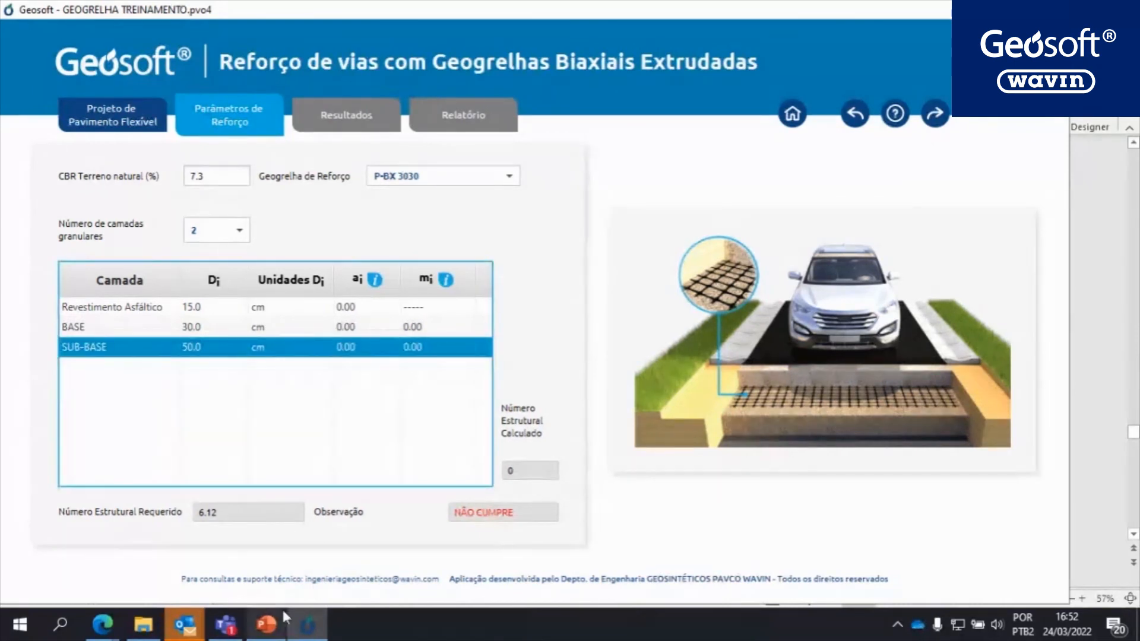
Glance at the workshop presentation in PowerPoint, return to Geosoft and read the reference tables for the ai and mi coefficients.
click(270, 620)
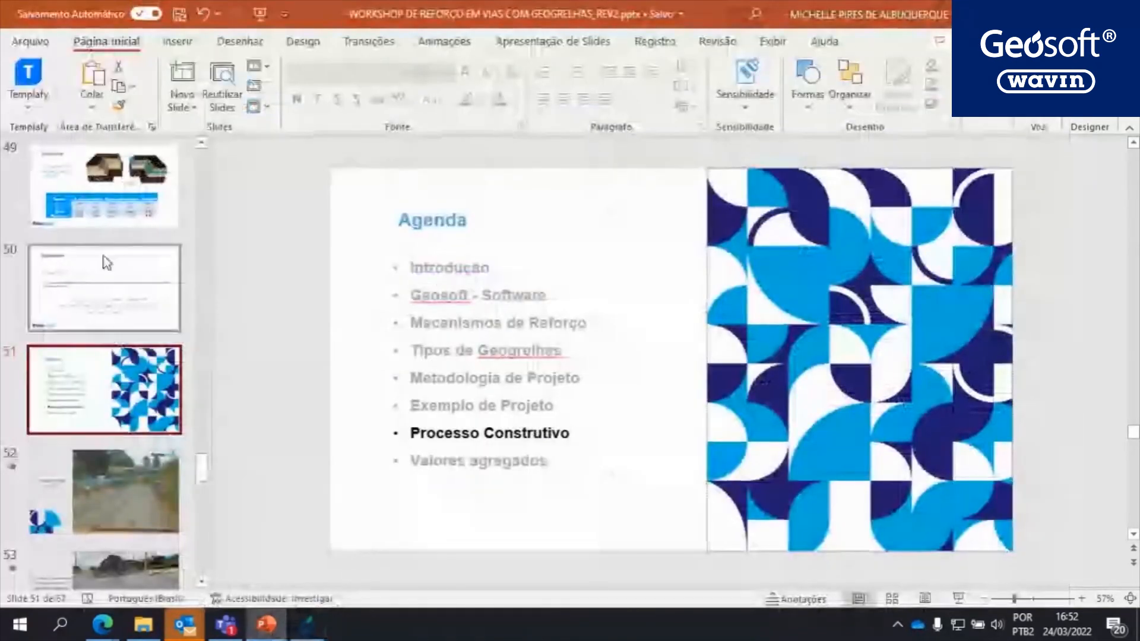
click(305, 624)
click(360, 309)
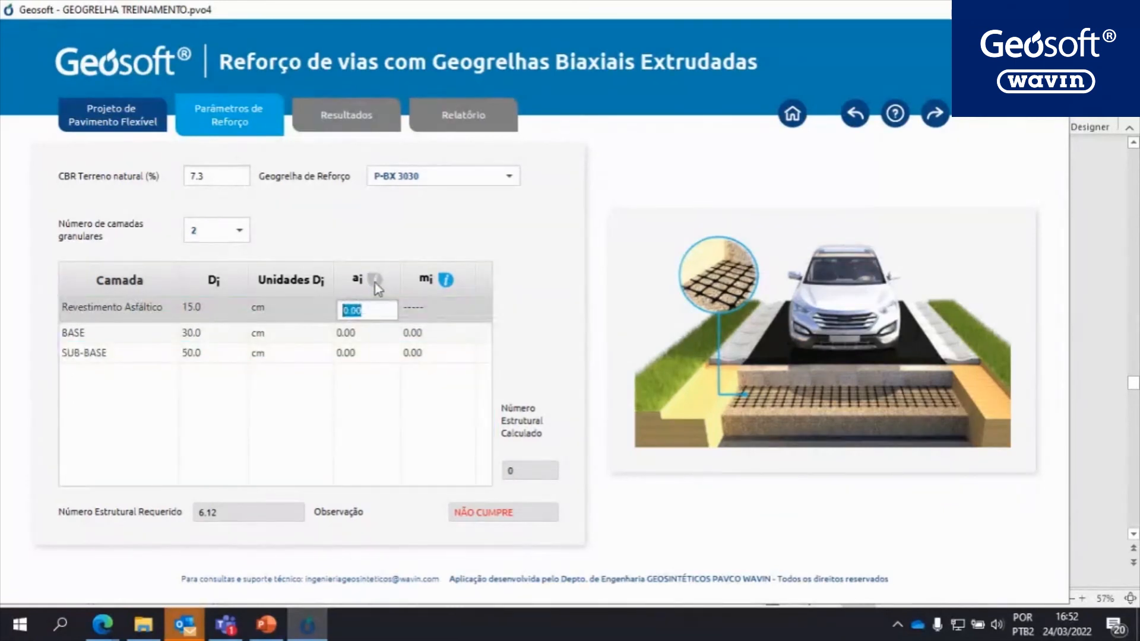
click(375, 283)
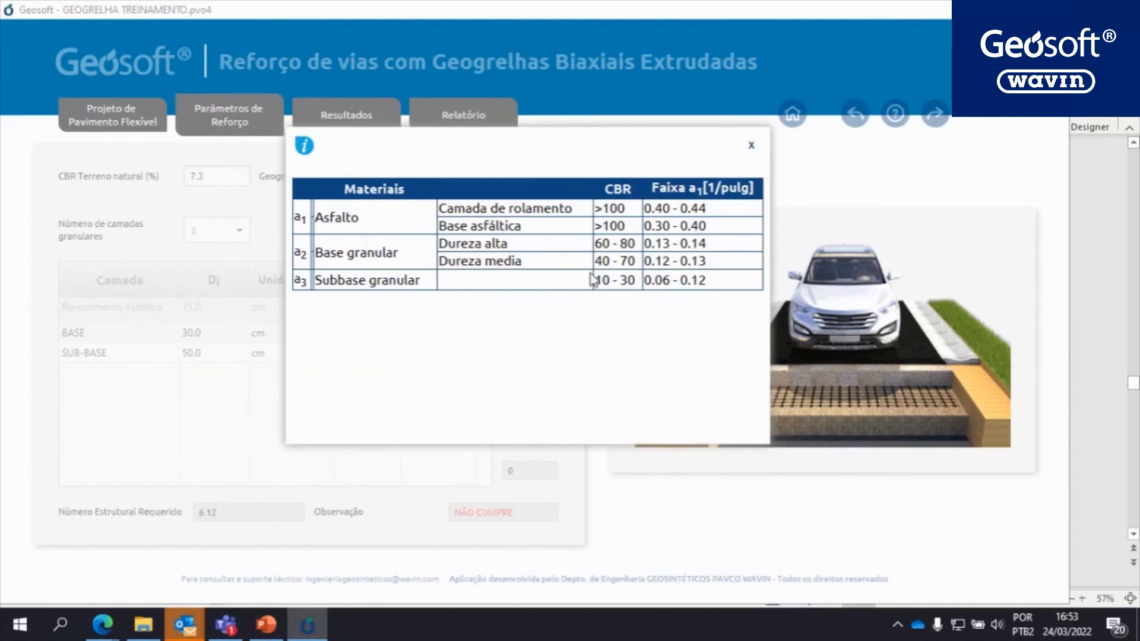
click(752, 144)
click(450, 282)
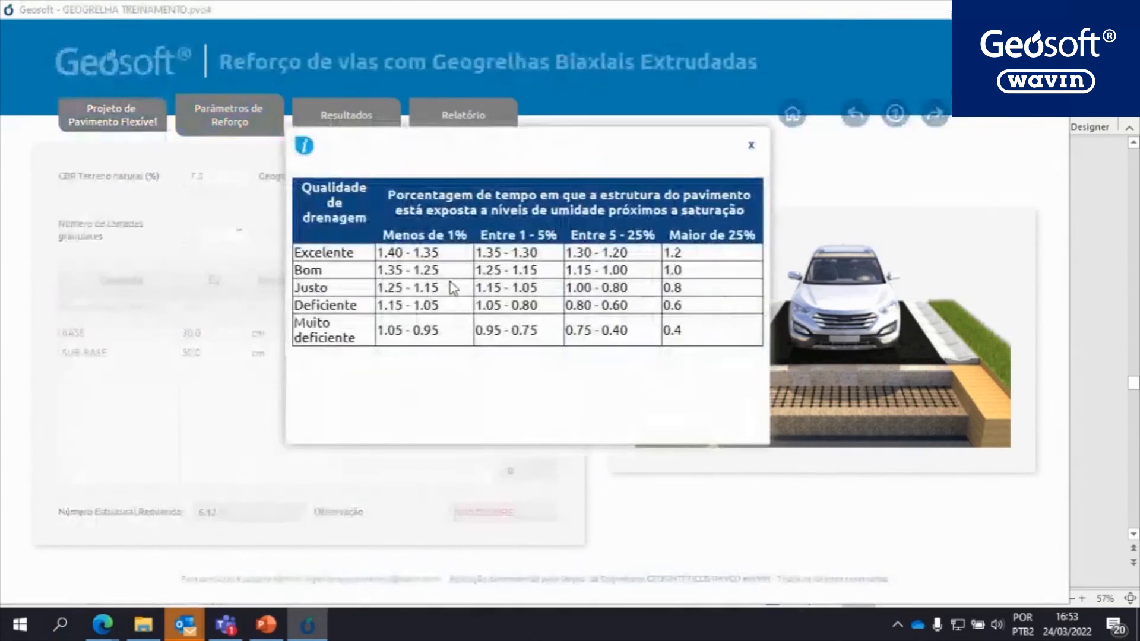
click(751, 146)
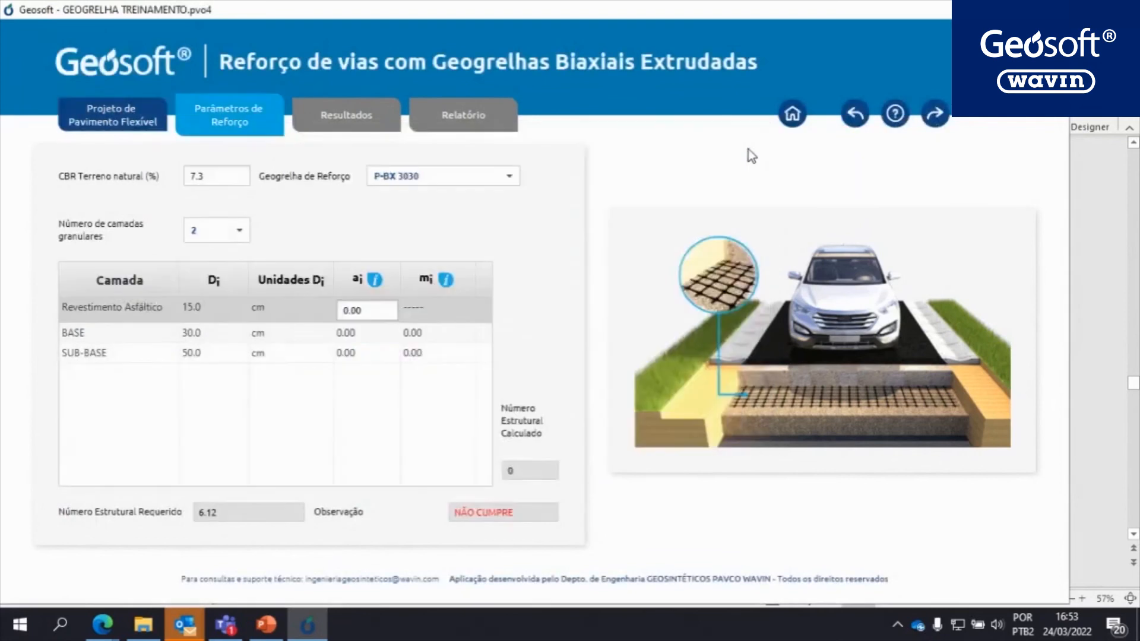
Set the structural coefficients ai to 0.41 for the asphalt surfacing, 0.14 for the BASE and 0.12 for the SUB-BASE.
click(376, 308)
drag(368, 313, 352, 304)
text(0.41)
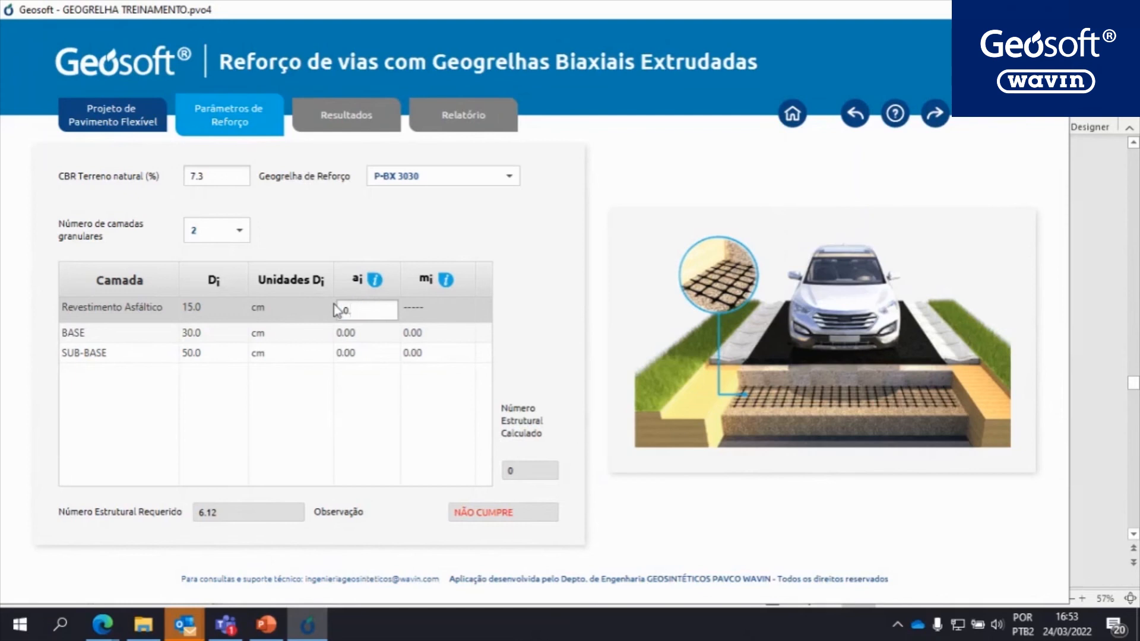
key(Return)
text(0.14)
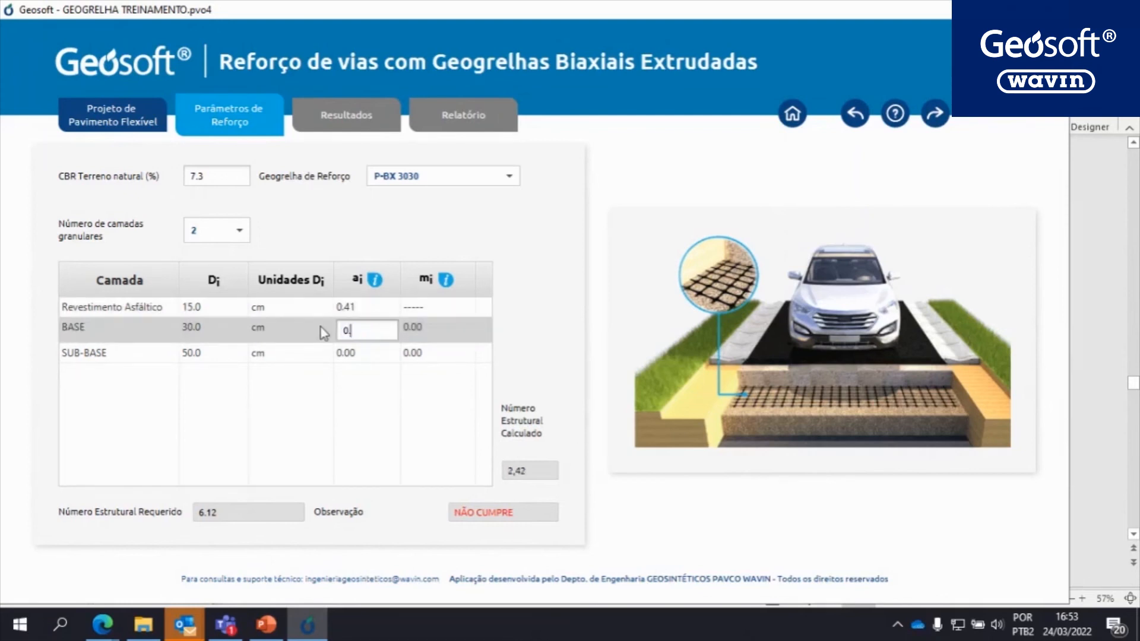
click(362, 357)
text(0.12)
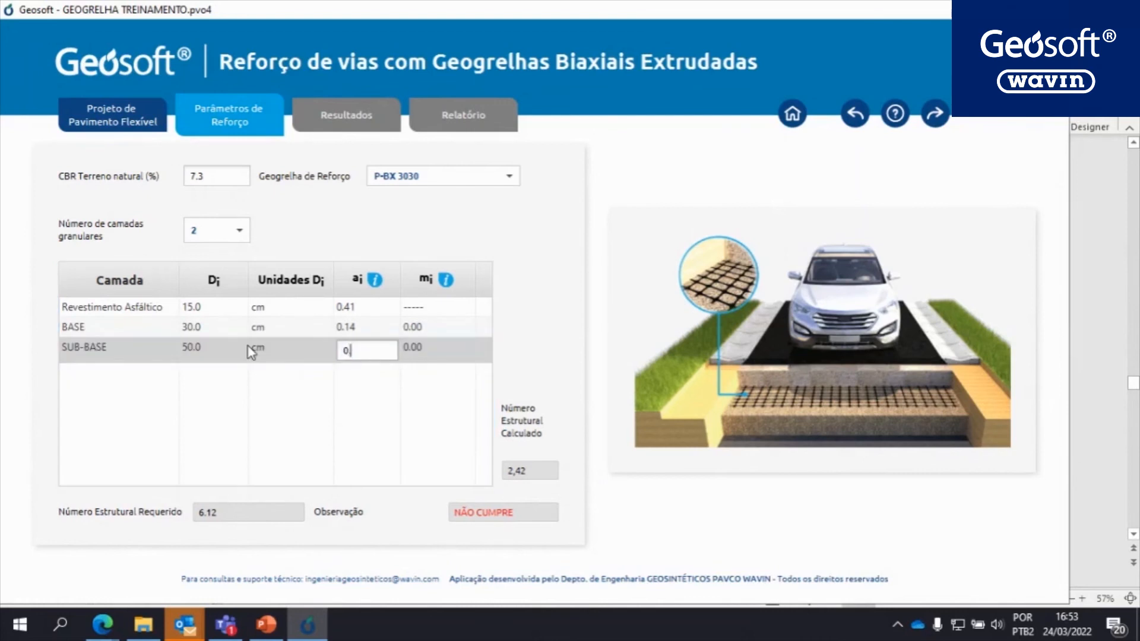
Set the drainage coefficient mi to 1 for both the BASE and the SUB-BASE.
click(453, 332)
click(455, 332)
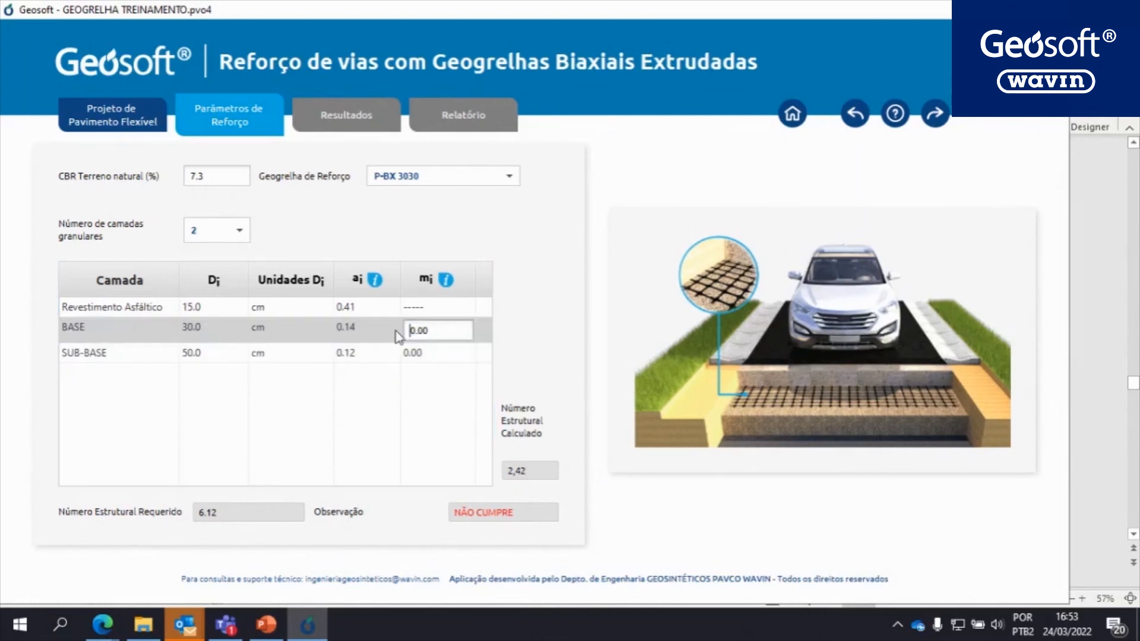
text(1)
key(Return)
click(406, 349)
text(1)
key(Return)
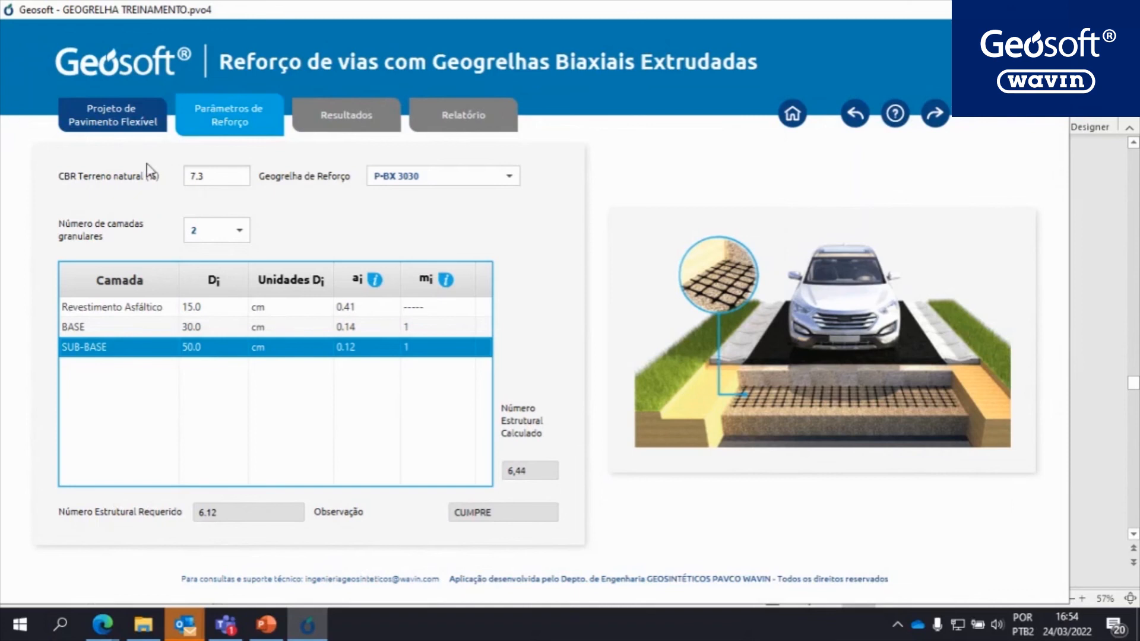
Review the available reinforcement geogrids, keep P-BX 3030 selected and advance to the results.
drag(225, 176, 175, 175)
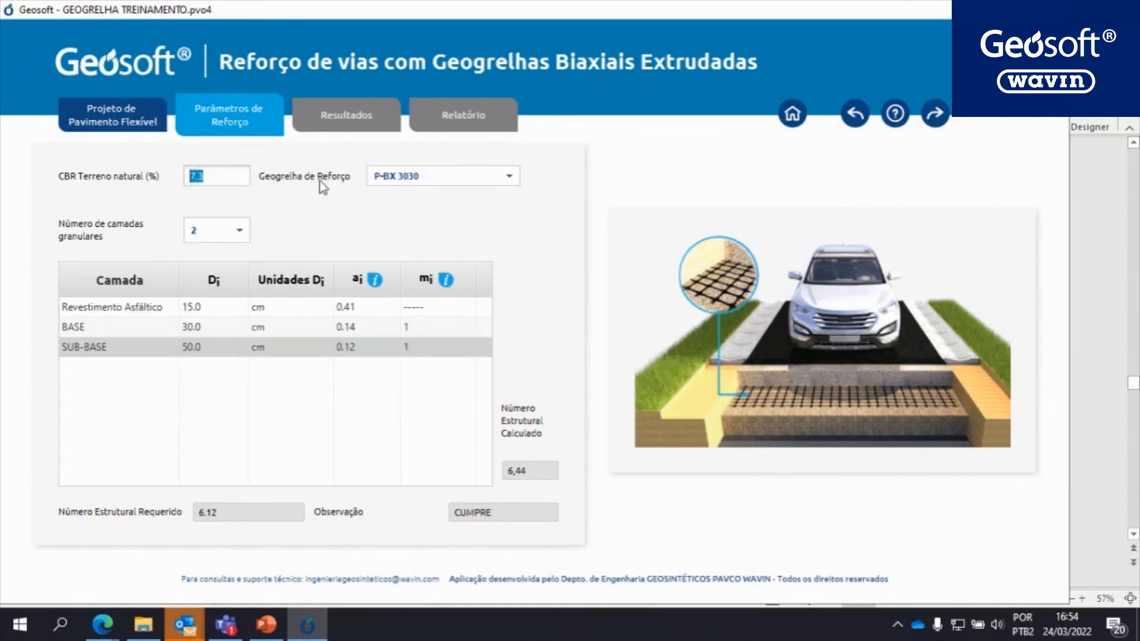
click(403, 180)
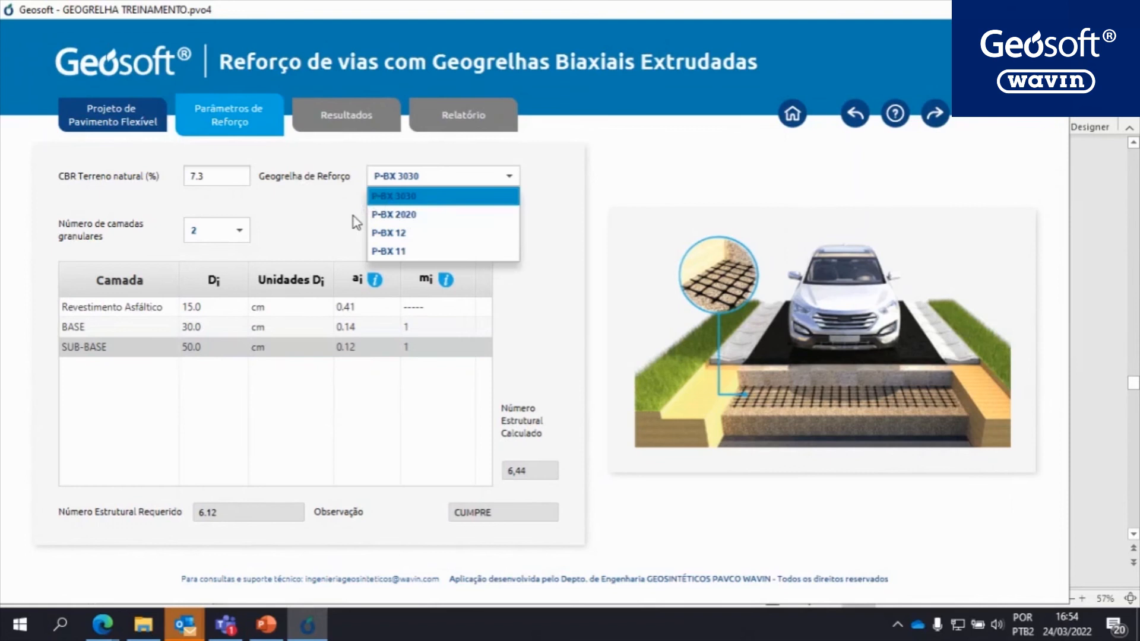
click(399, 201)
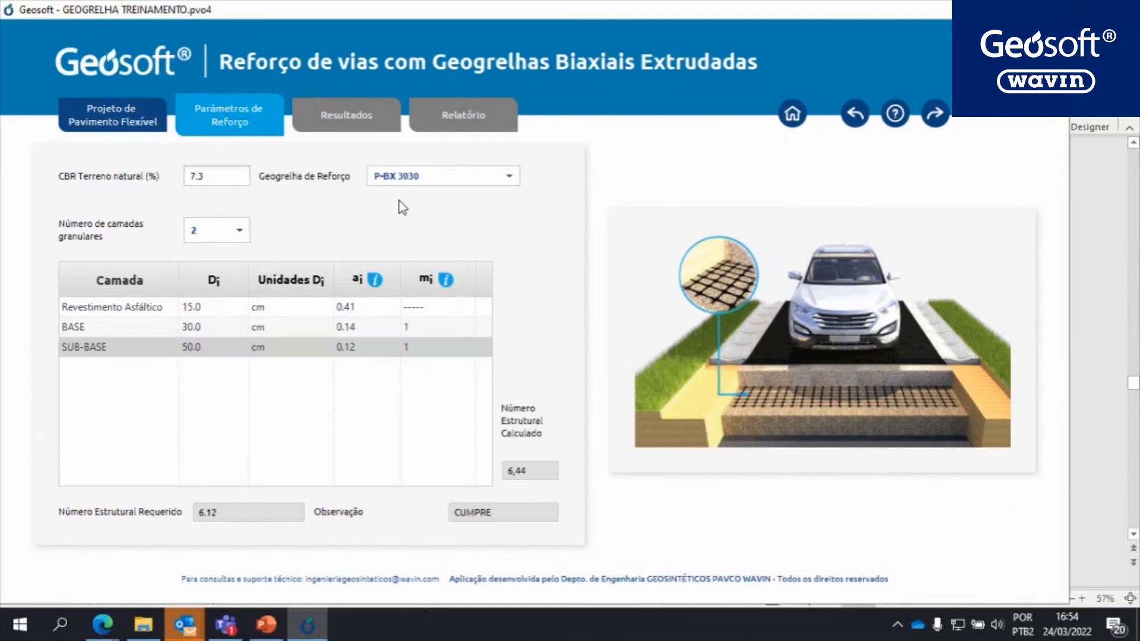
click(934, 114)
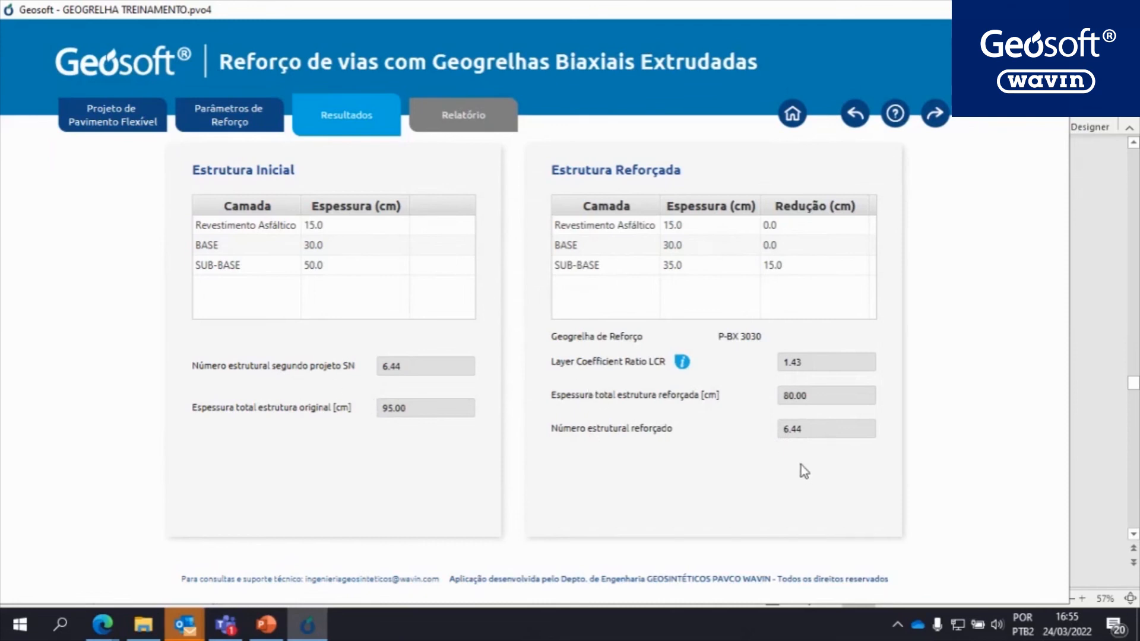
Advance to the report stage, generate the report and save it as the PDF file GEOGRELHA in the GEOSOFT folder.
click(935, 113)
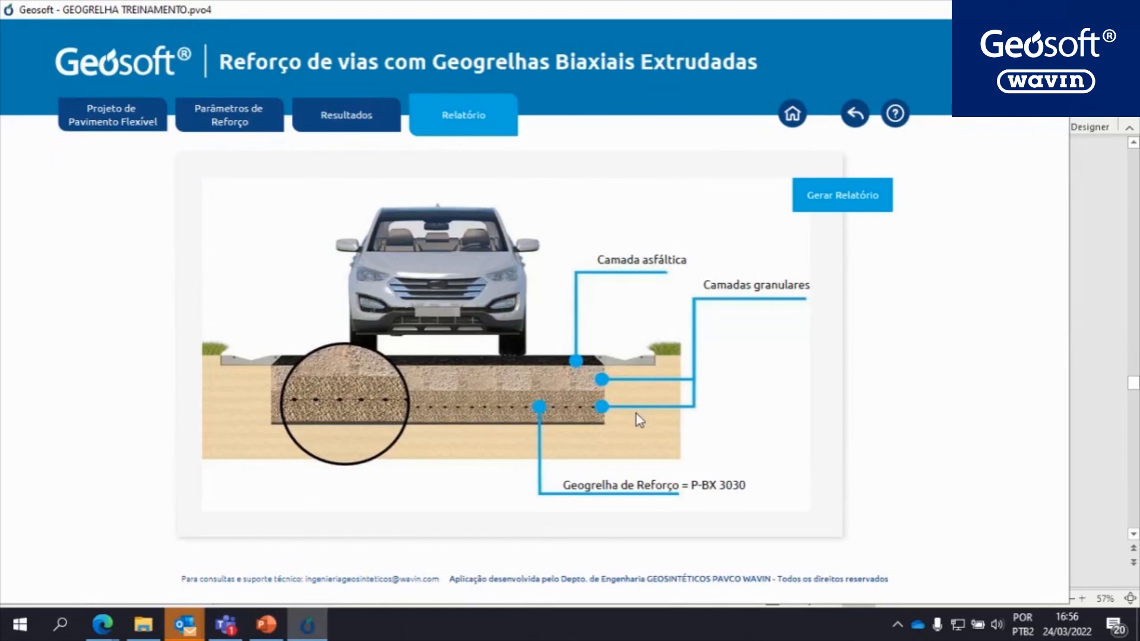
click(823, 205)
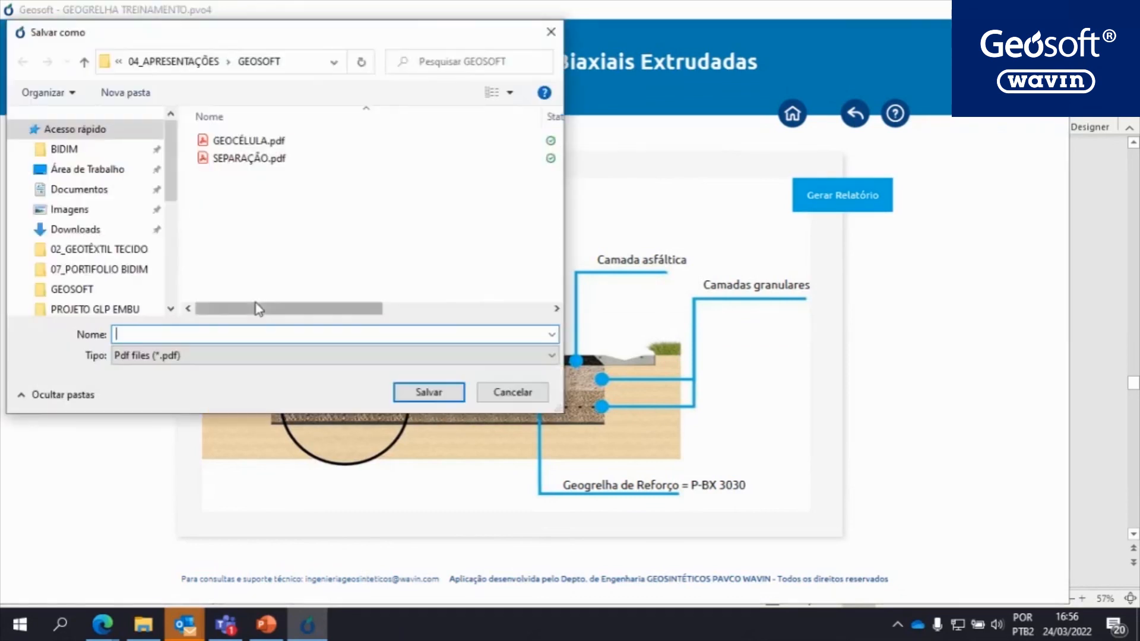
text(GEO)
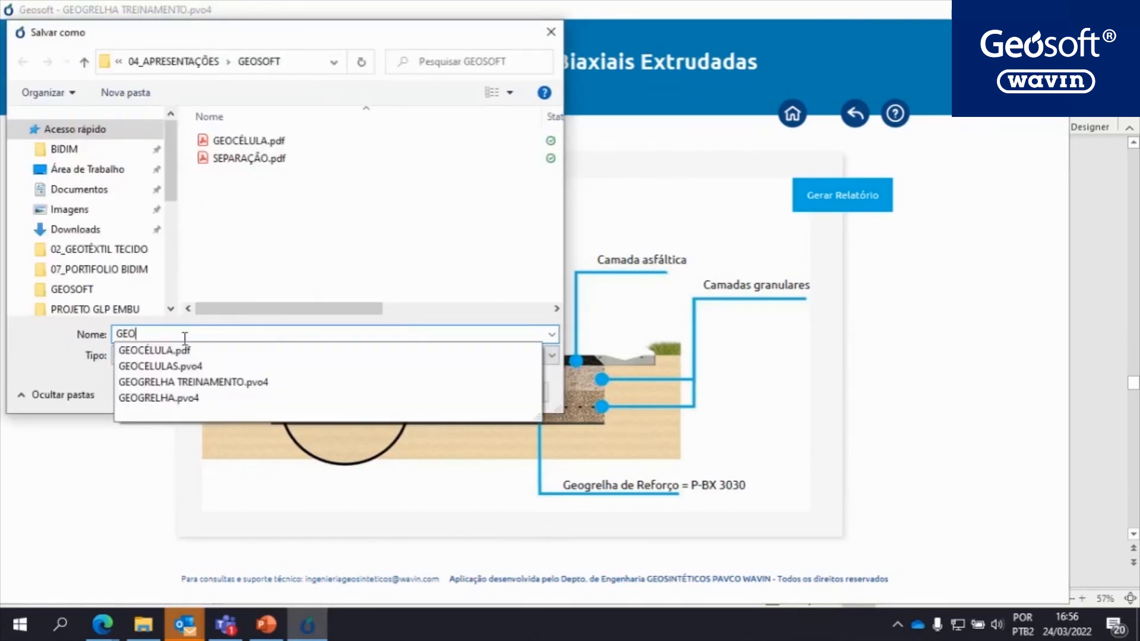
text(GRELHA)
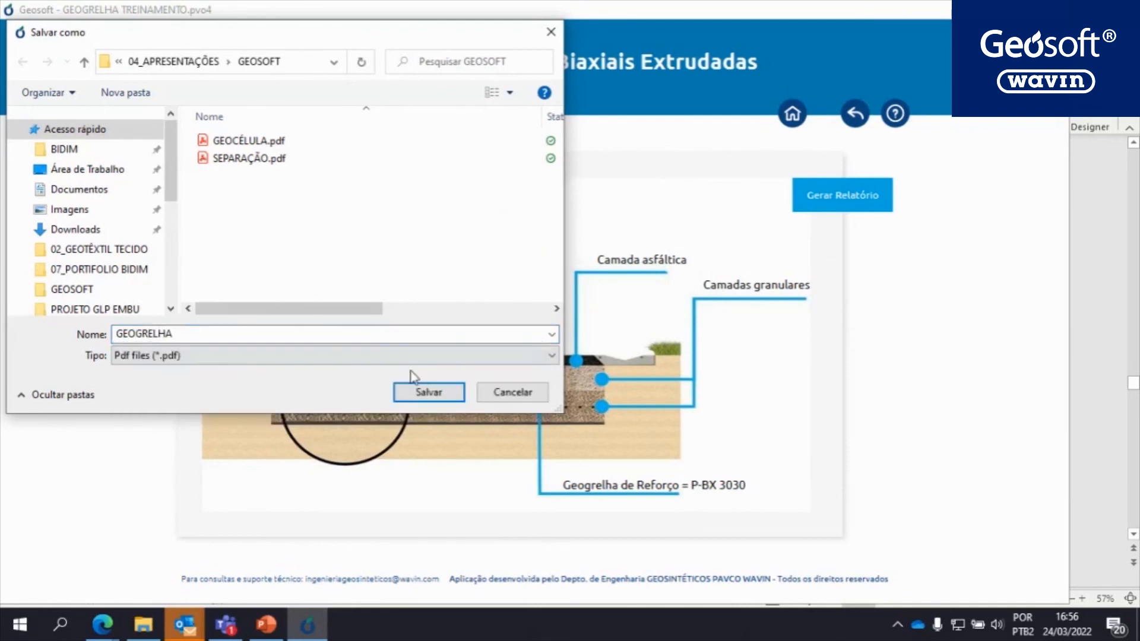
click(427, 396)
Switch to File Explorer and open GEOGRELHA.pdf from the GEOSOFT folder.
click(144, 625)
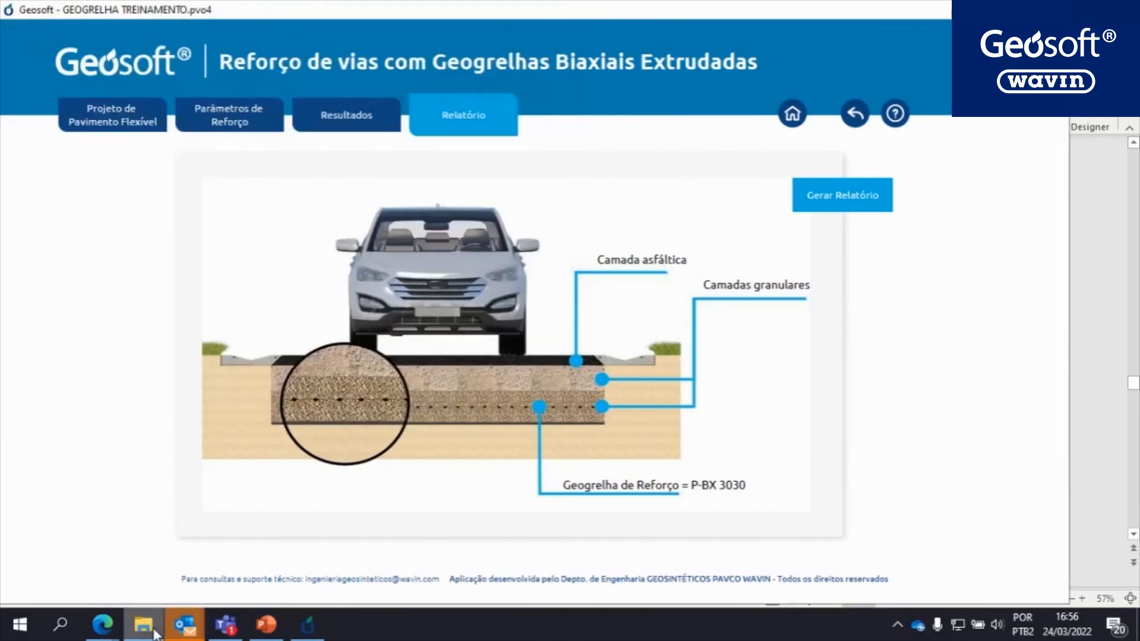
click(70, 259)
double_click(285, 198)
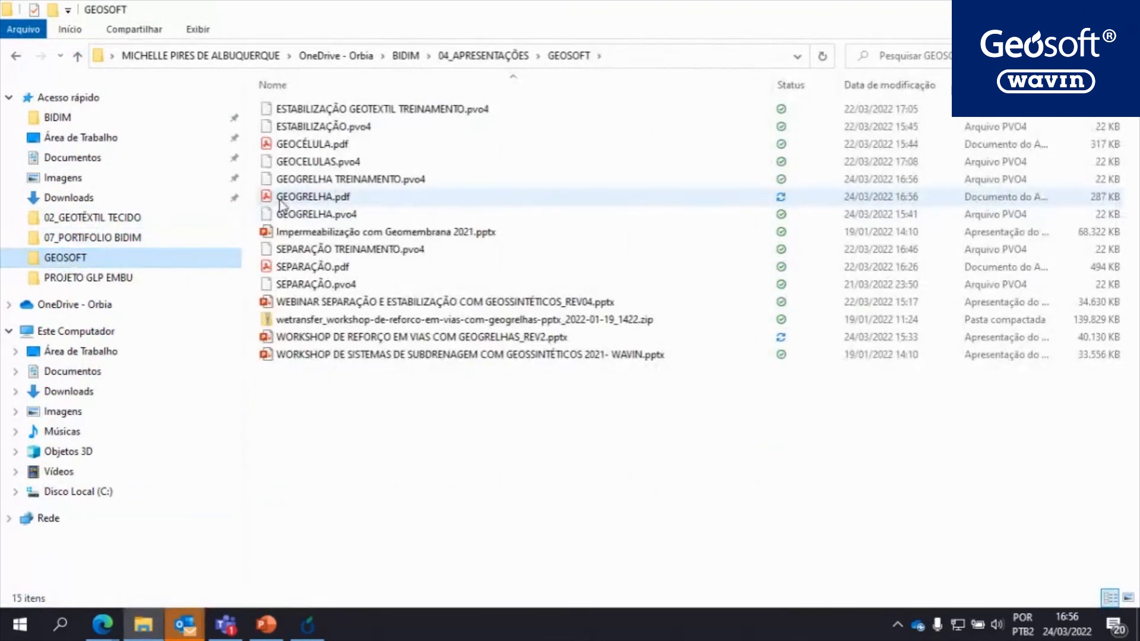
click(471, 86)
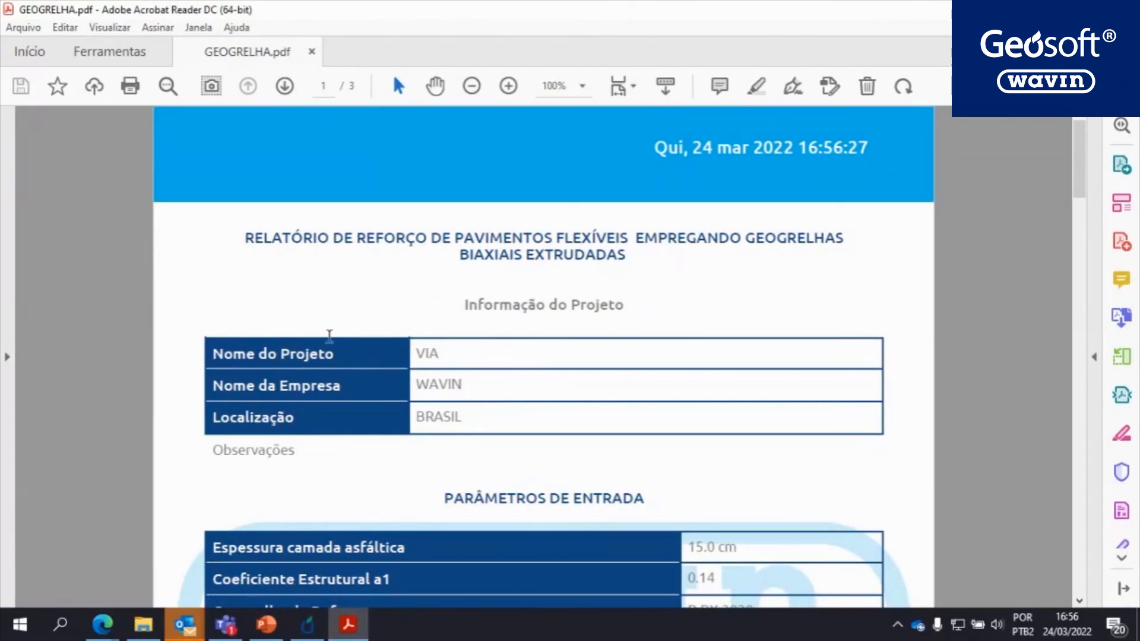
Read through the report's project information, input parameters, calculated results, layer thickness table and reinforced section drawing.
scroll(473, 358, down, 1)
scroll(515, 271, down, 2)
scroll(515, 271, up, 2)
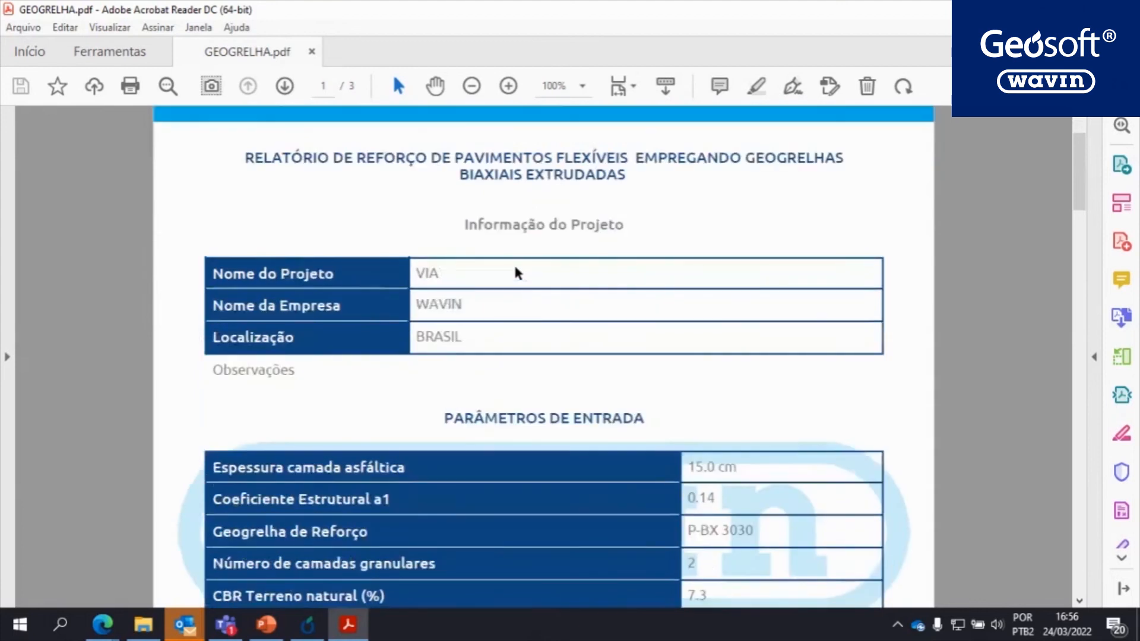
scroll(515, 270, down, 6)
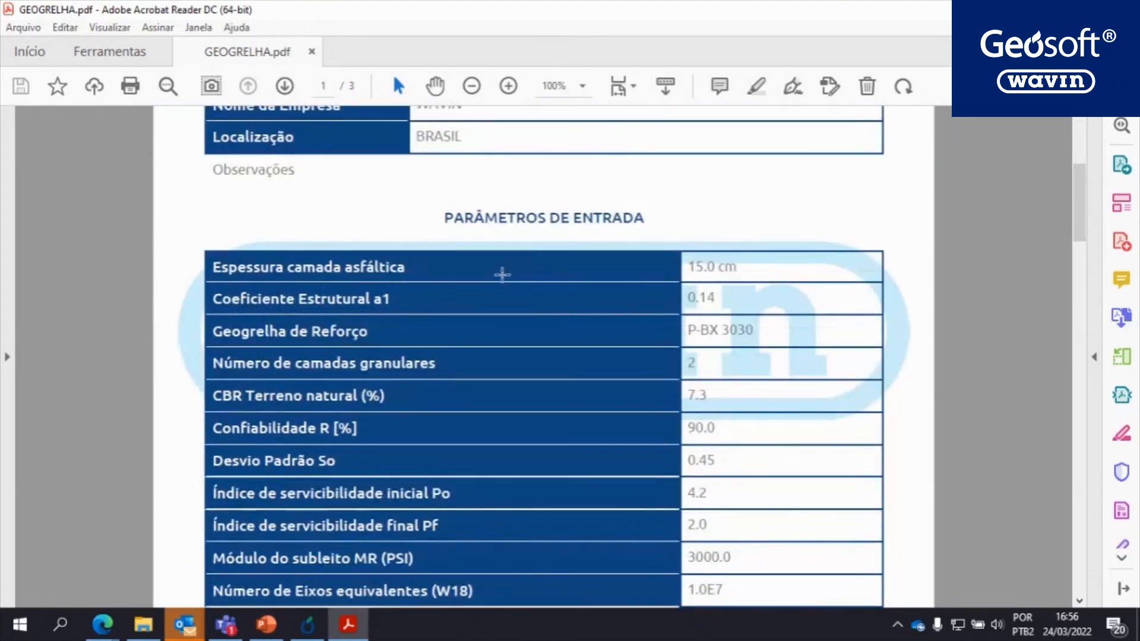
scroll(503, 274, down, 2)
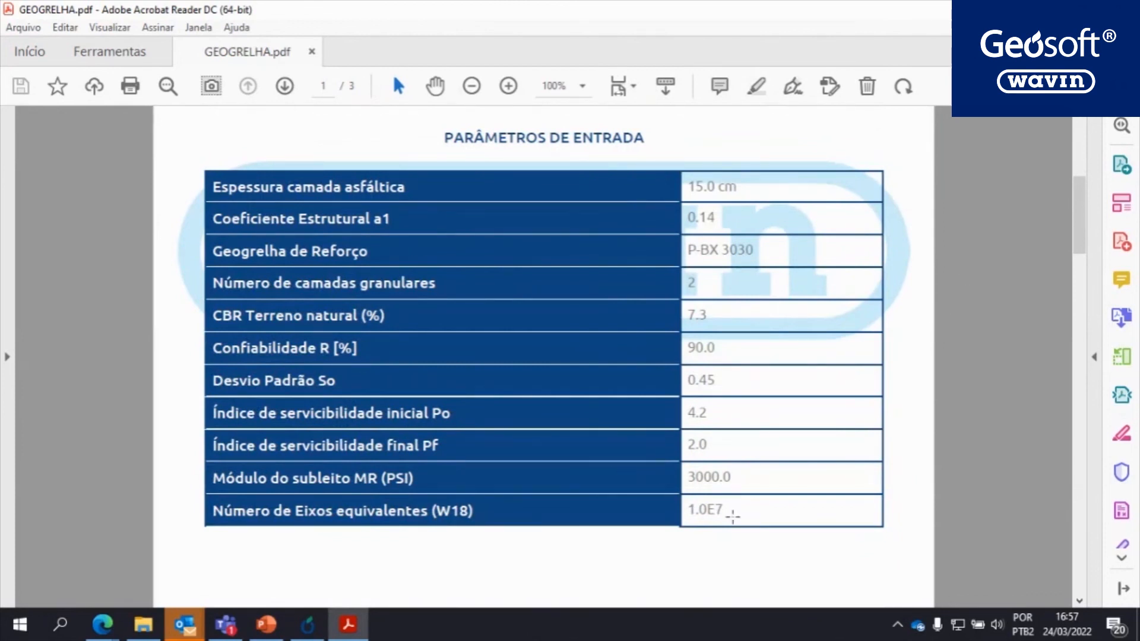
scroll(524, 434, down, 12)
scroll(570, 376, down, 4)
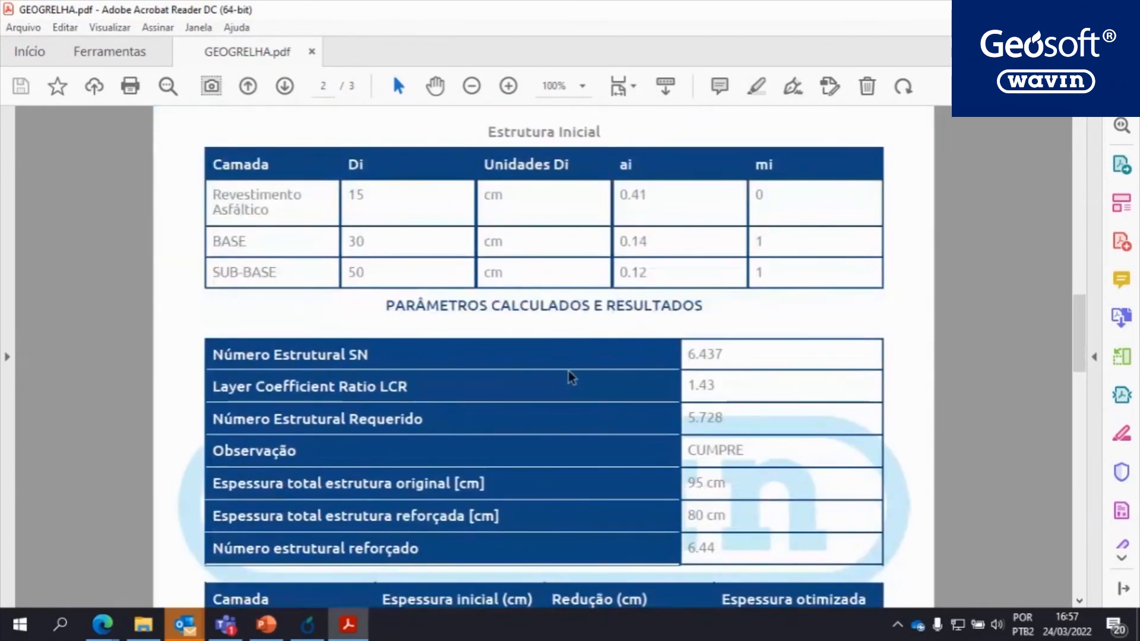
scroll(569, 374, down, 7)
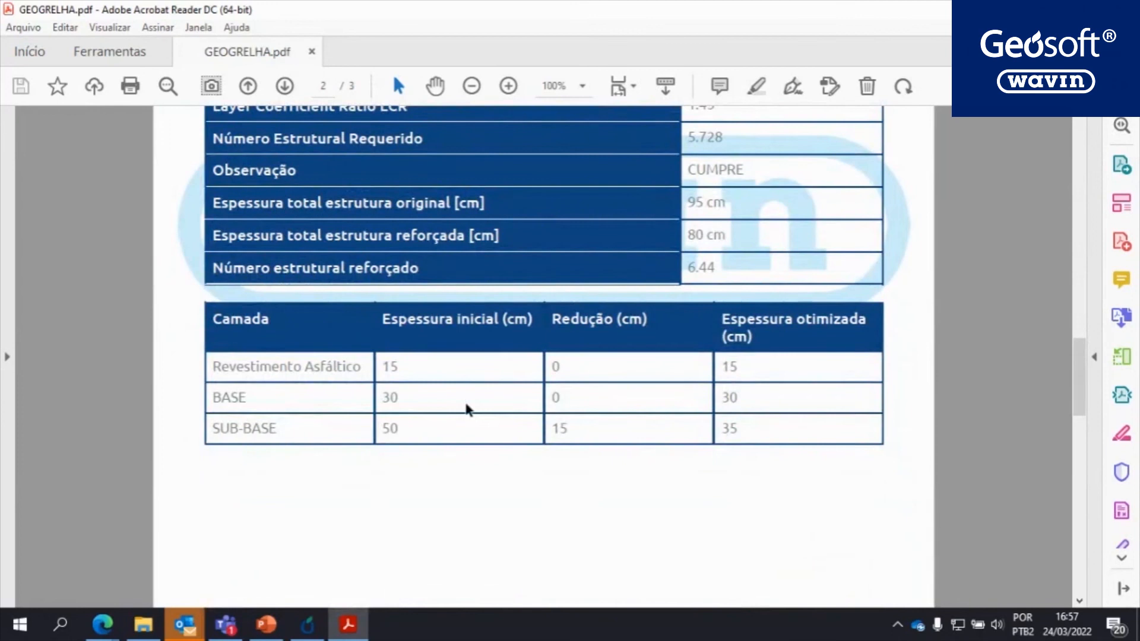
scroll(460, 408, up, 1)
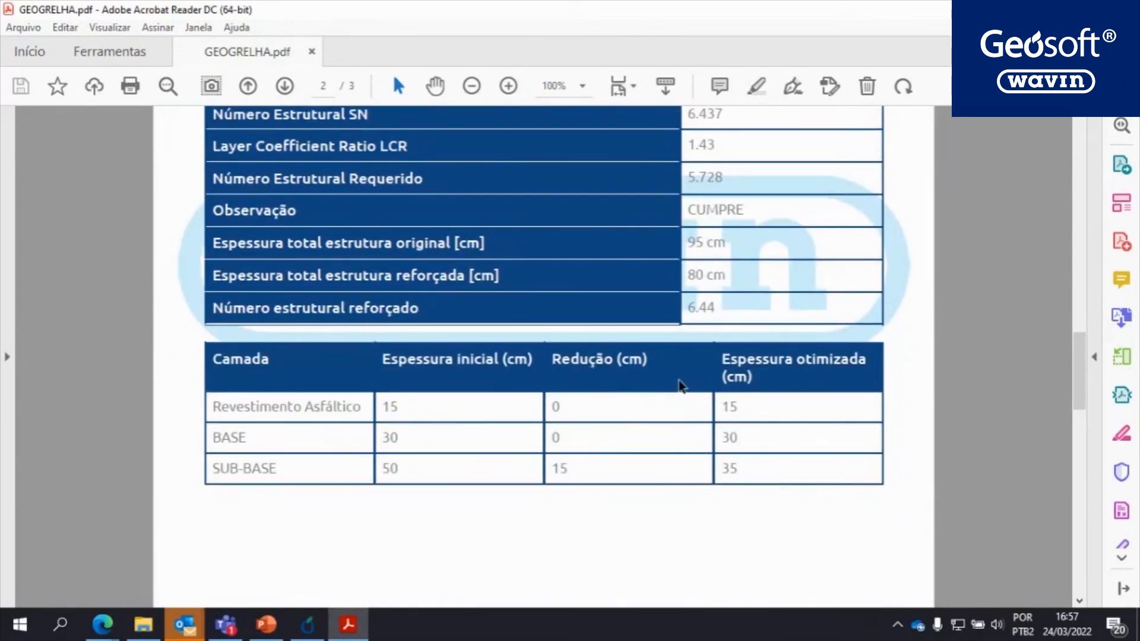
scroll(681, 386, down, 1)
scroll(682, 387, down, 10)
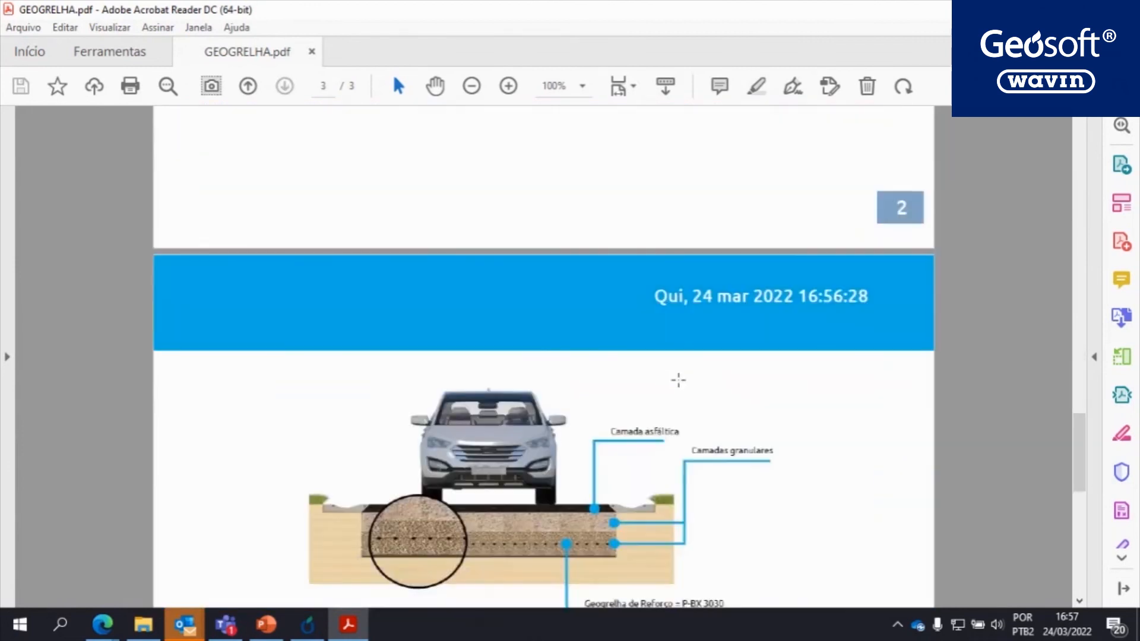
scroll(681, 382, down, 4)
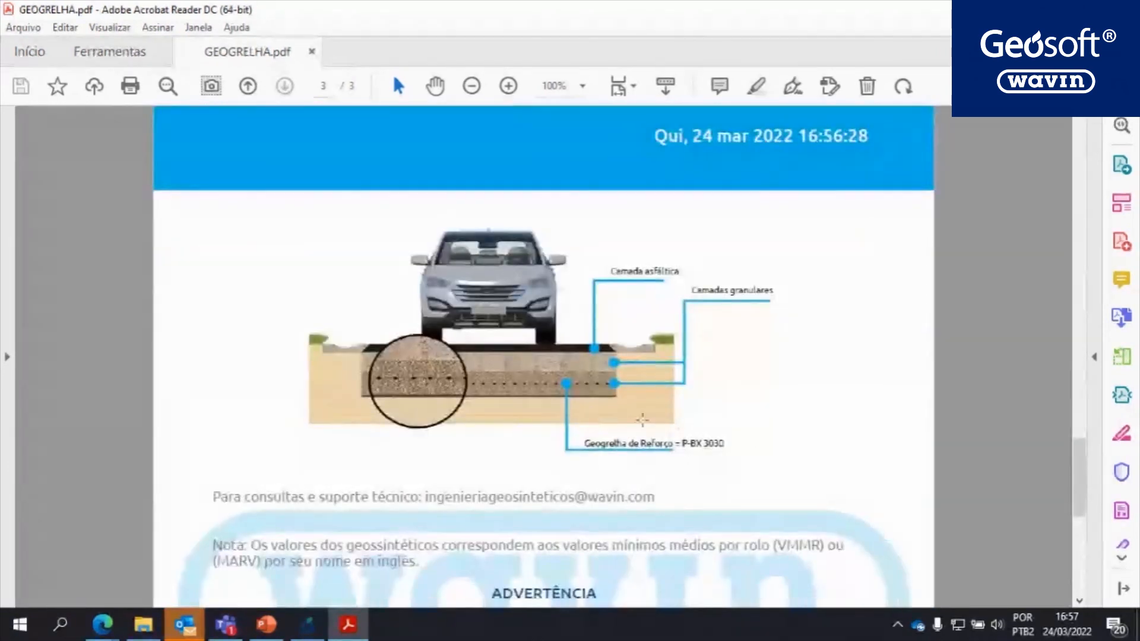
scroll(457, 438, down, 2)
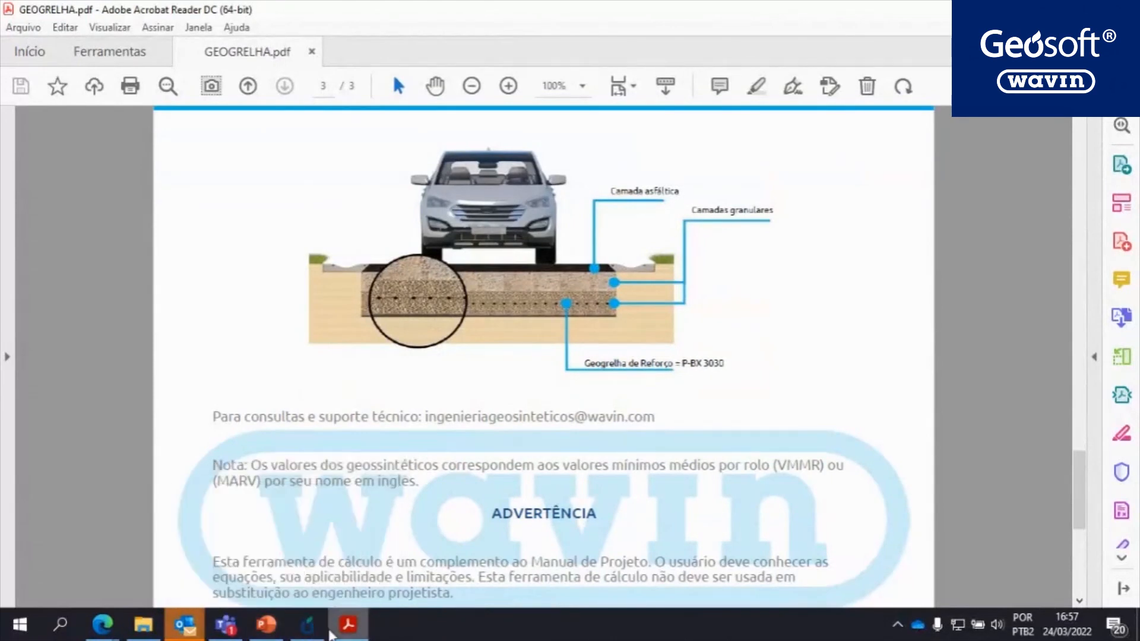
Switch to the workshop presentation in PowerPoint and start the slide show from the Exemplo slide with the initial structure table.
mouse_move(280, 635)
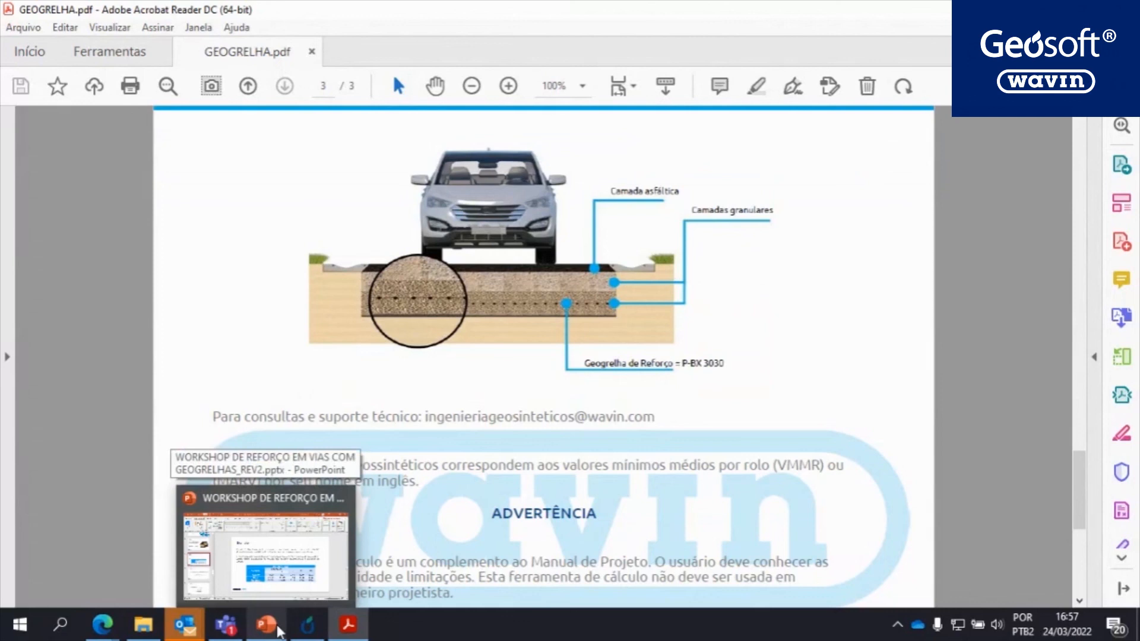
click(280, 634)
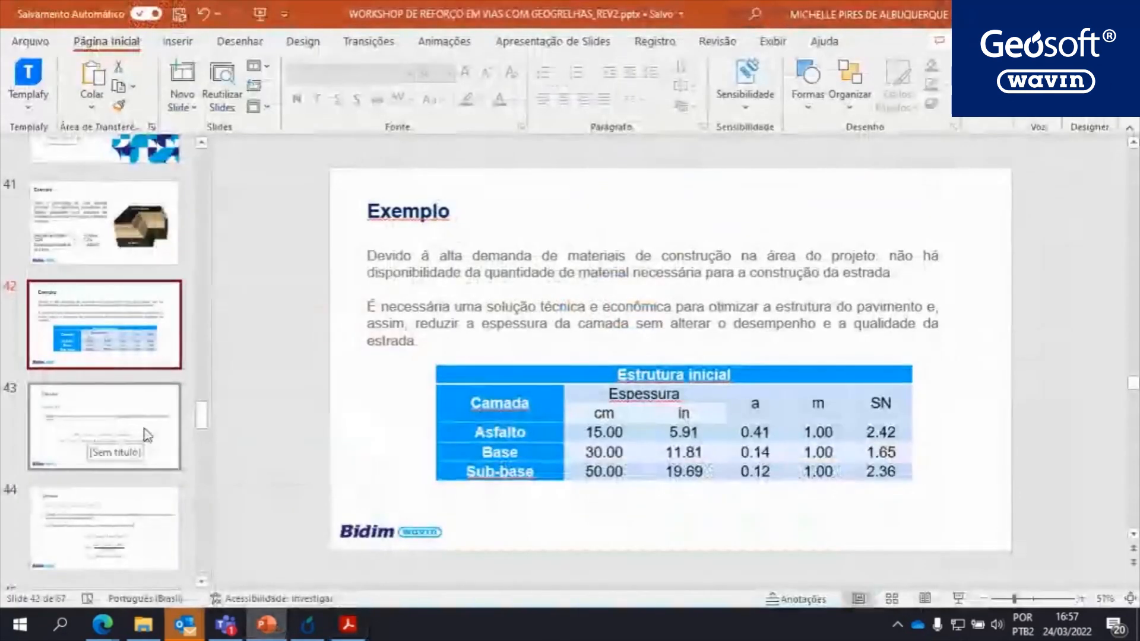
scroll(143, 434, down, 3)
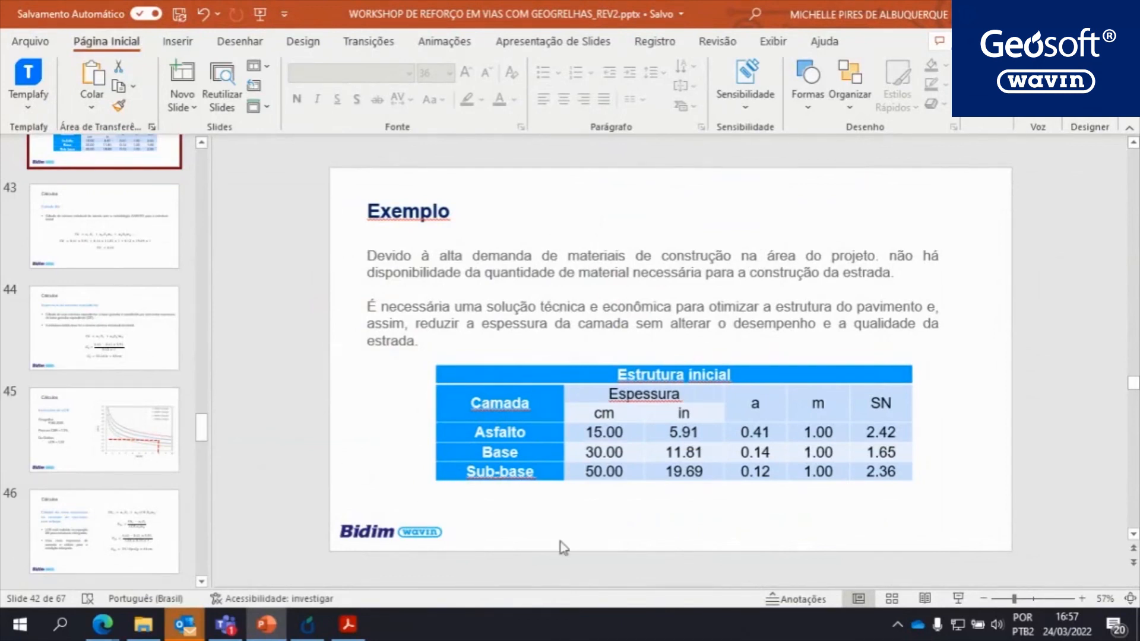
click(961, 603)
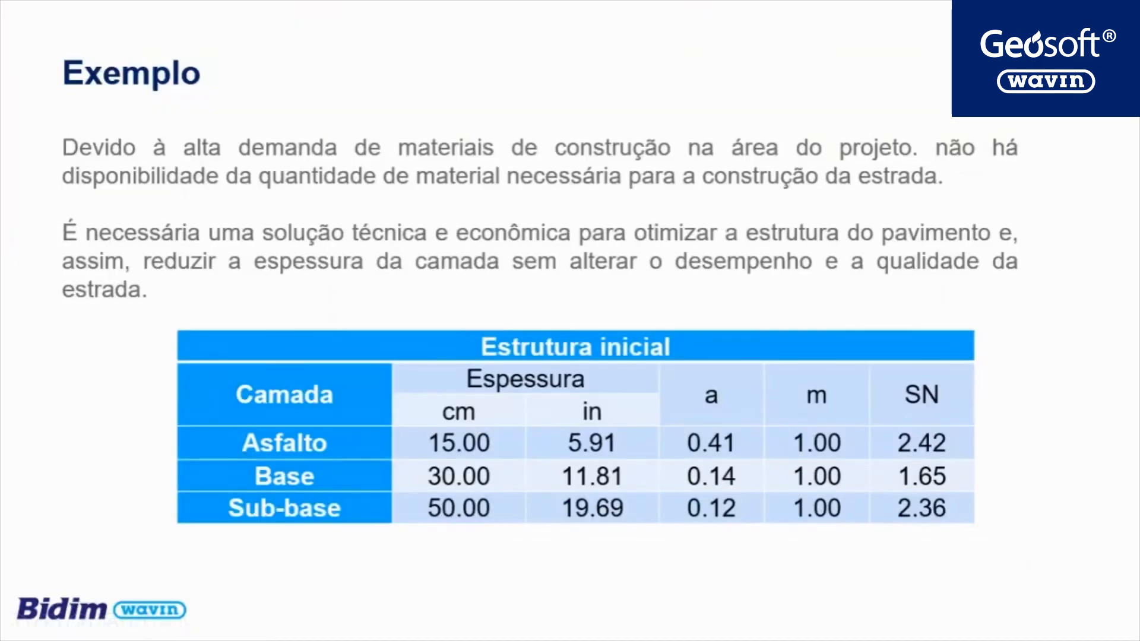
Advance the slide show past the calculation slides to the Agenda slide highlighting Processo Construtivo.
key(Right)
key(Right)
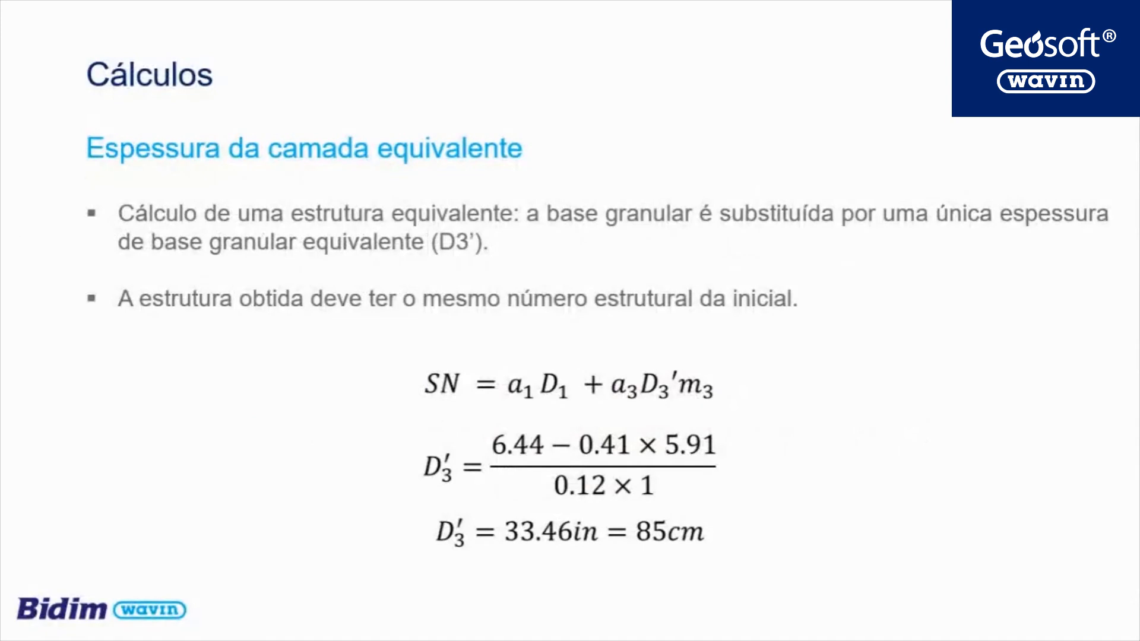
key(Right)
key(Right)
key(Right)
key(Right)
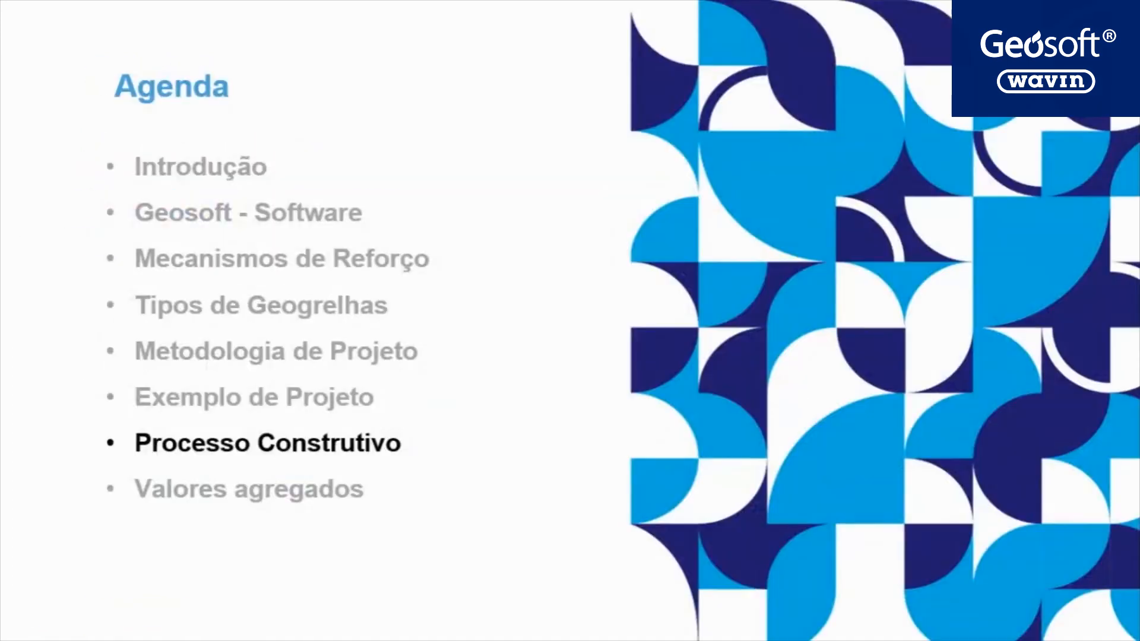